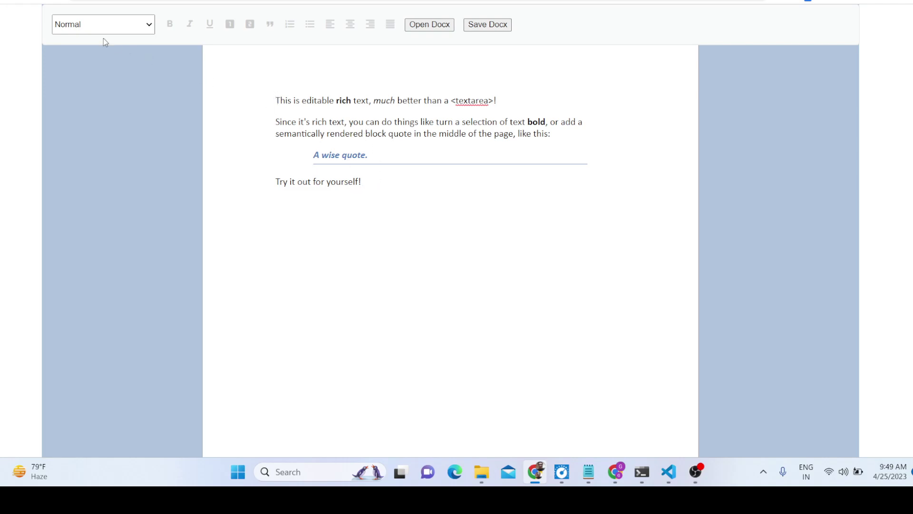
# Replace the sample text with several lines of typed 'dfg' filler
pyautogui.moveTo(376, 186); pyautogui.dragTo(250, 98)
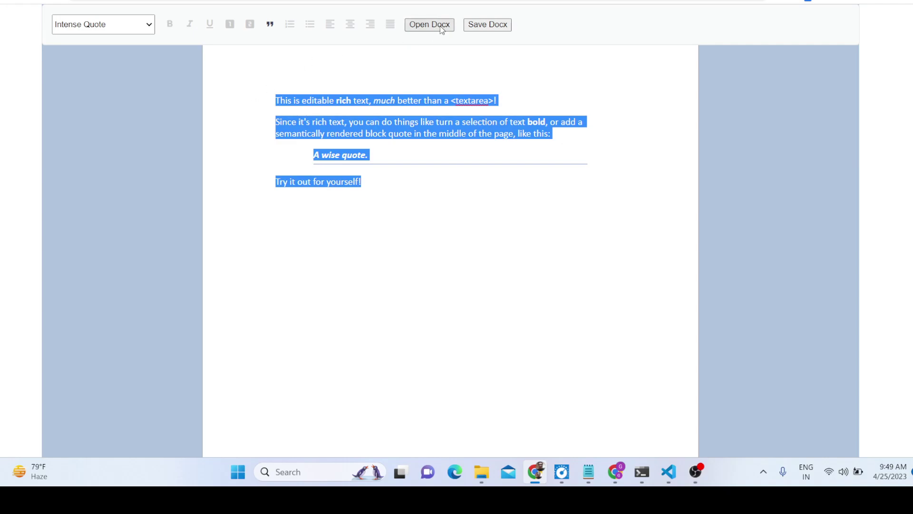
pyautogui.click(451, 101)
pyautogui.moveTo(399, 180); pyautogui.dragTo(268, 100)
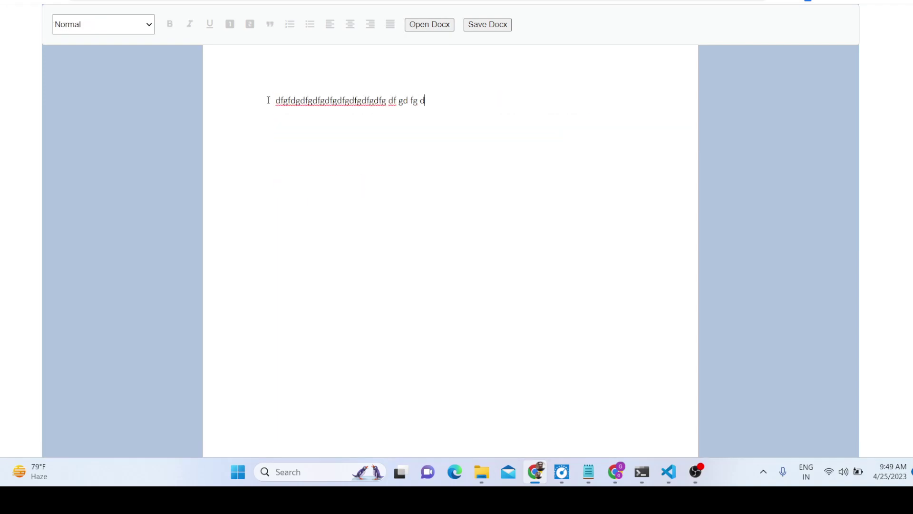
pyautogui.write(' dfg df g dfg df gdf gd fg df gdf g df gdf')
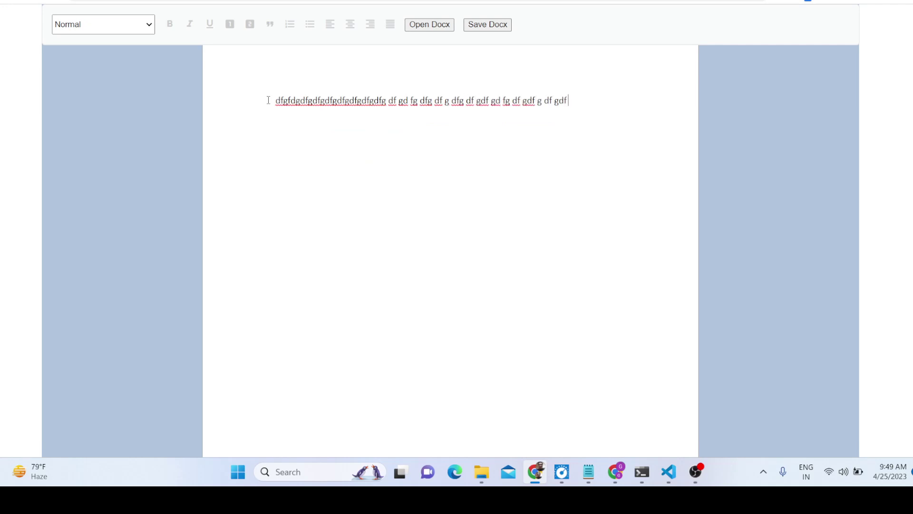
pyautogui.write(' gdfgdfgdfgd')
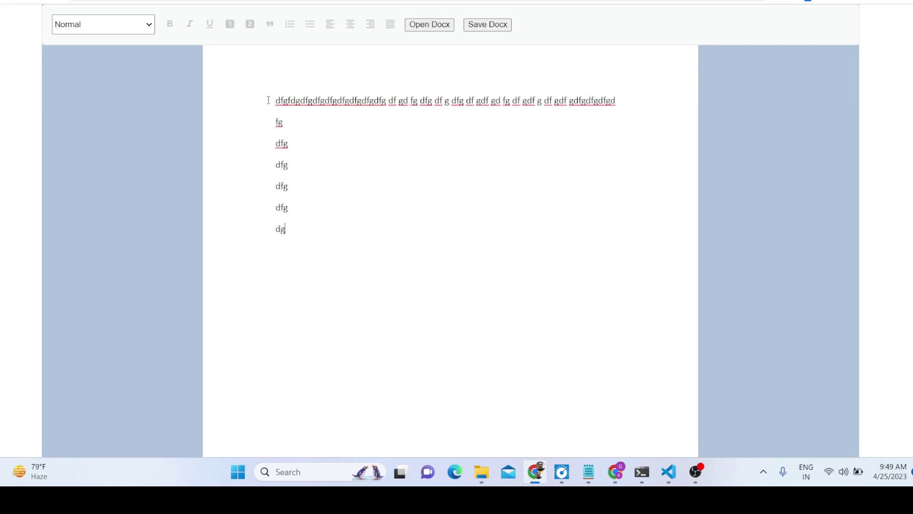
pyautogui.write(' fg dfg dfg dfg dfg dgdfgdfgdfgdfgdfgdfgdg')
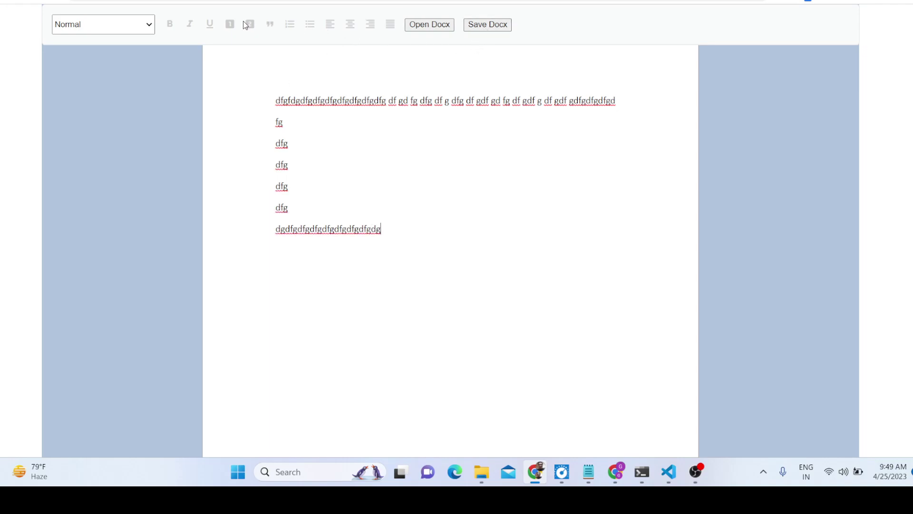
# Make the first line bold and underline the last line
pyautogui.tripleClick(314, 100)
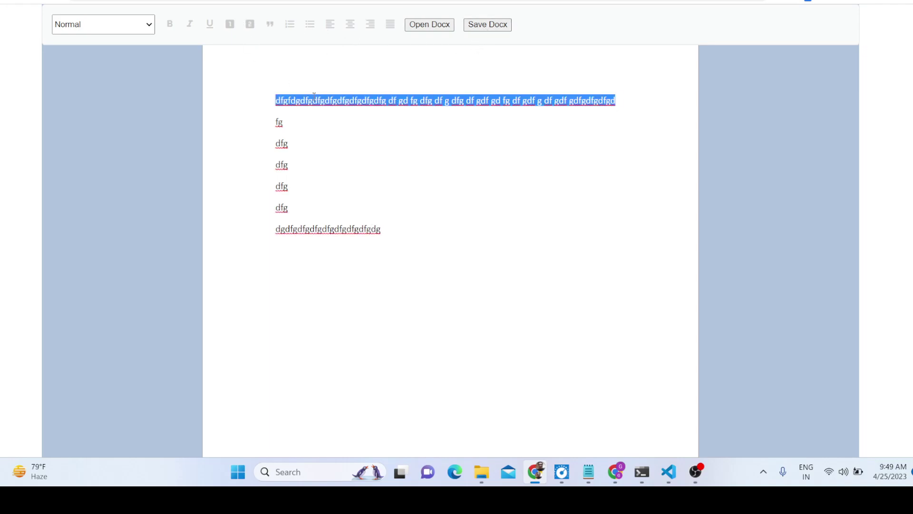
pyautogui.click(170, 23)
pyautogui.click(429, 164)
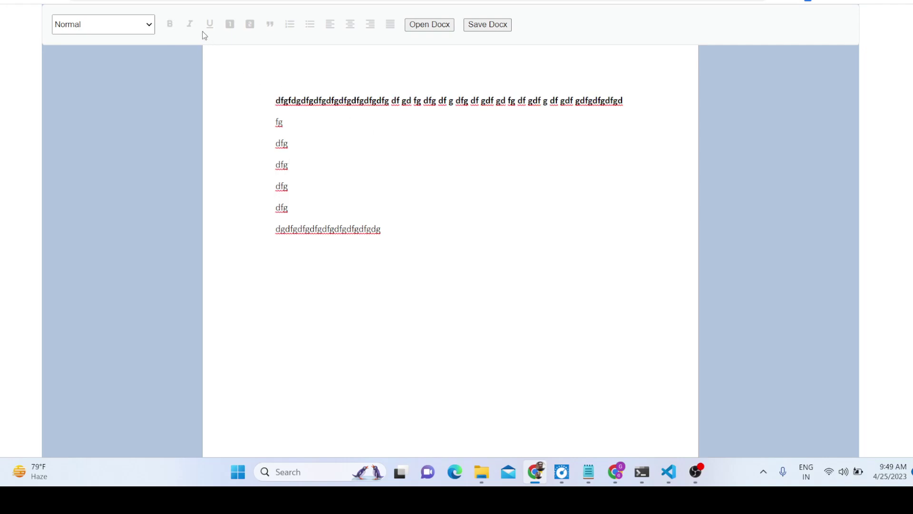
pyautogui.tripleClick(305, 229)
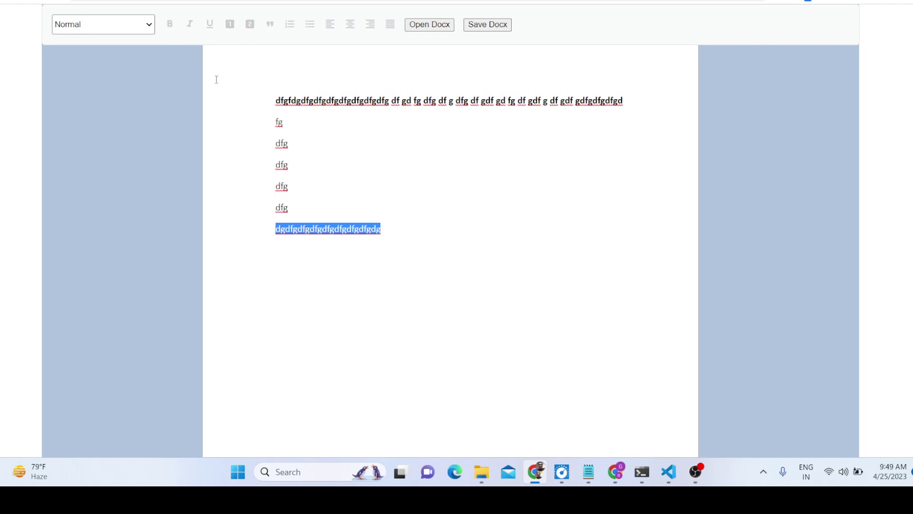
pyautogui.click(209, 25)
pyautogui.click(399, 163)
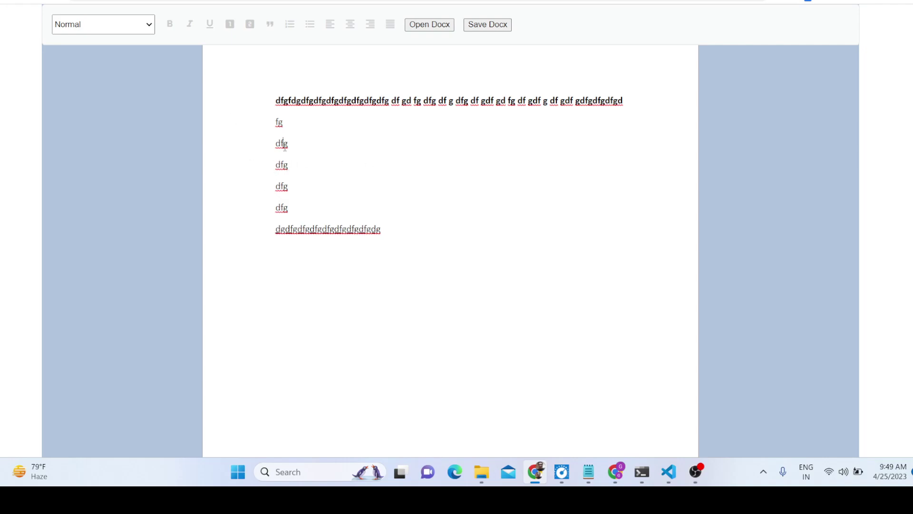
# Italicize the word 'dfg' on the third line and centre the fourth line
pyautogui.doubleClick(284, 144)
pyautogui.click(188, 23)
pyautogui.click(372, 122)
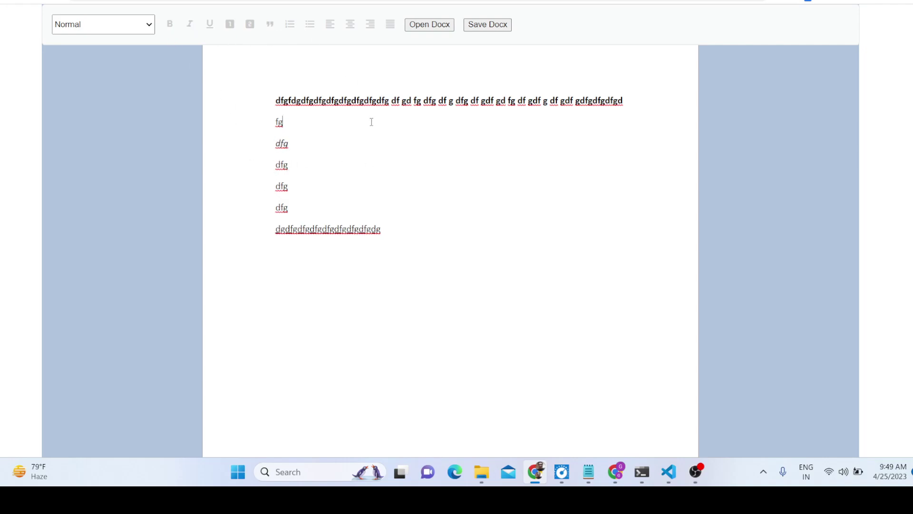
pyautogui.doubleClick(287, 169)
pyautogui.click(330, 24)
pyautogui.click(350, 29)
pyautogui.click(376, 108)
# Make the first paragraph Heading 1 and save the document as demo (1).docx
pyautogui.tripleClick(311, 102)
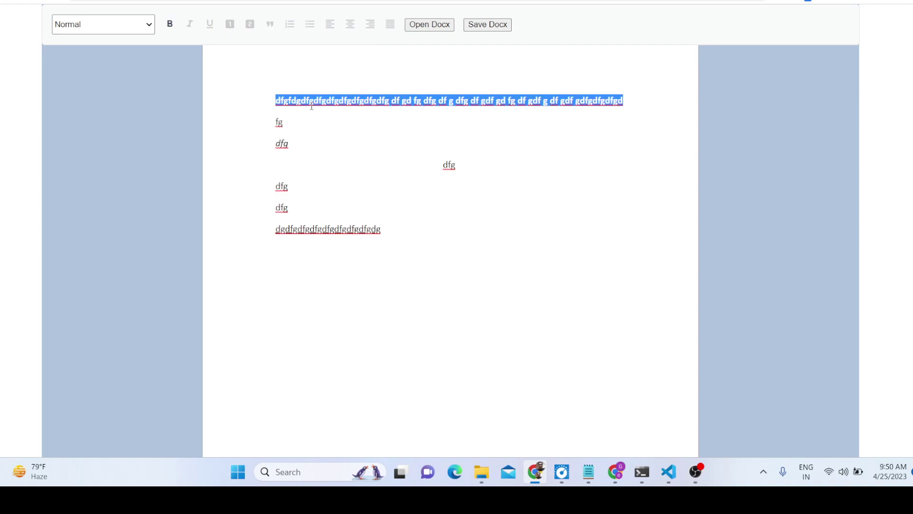
pyautogui.click(123, 32)
pyautogui.click(107, 69)
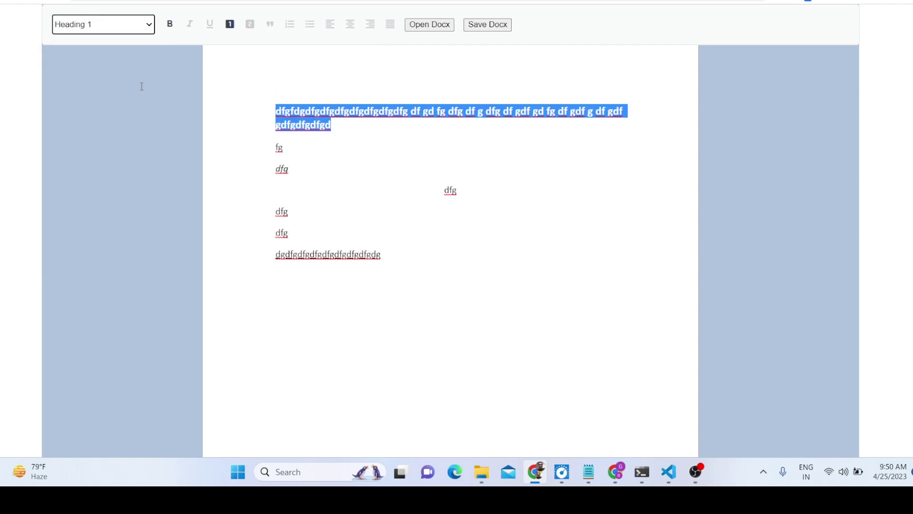
pyautogui.click(337, 156)
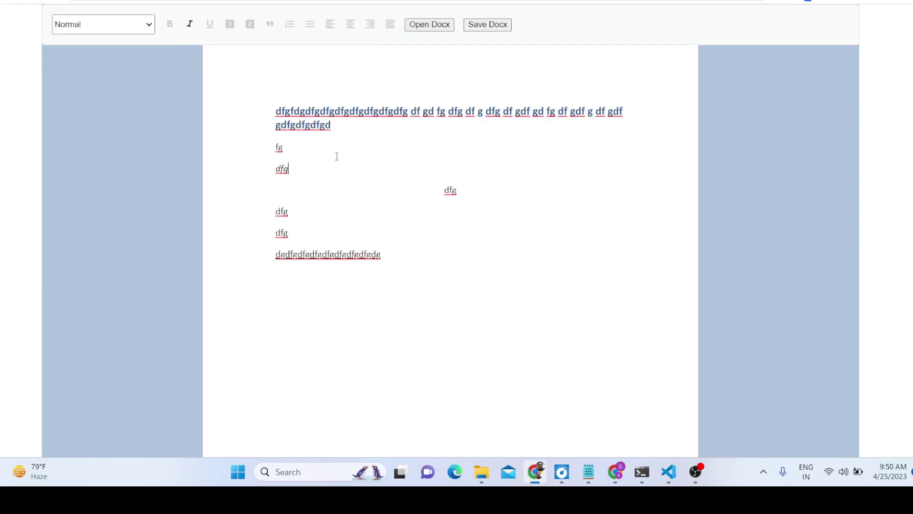
pyautogui.click(491, 26)
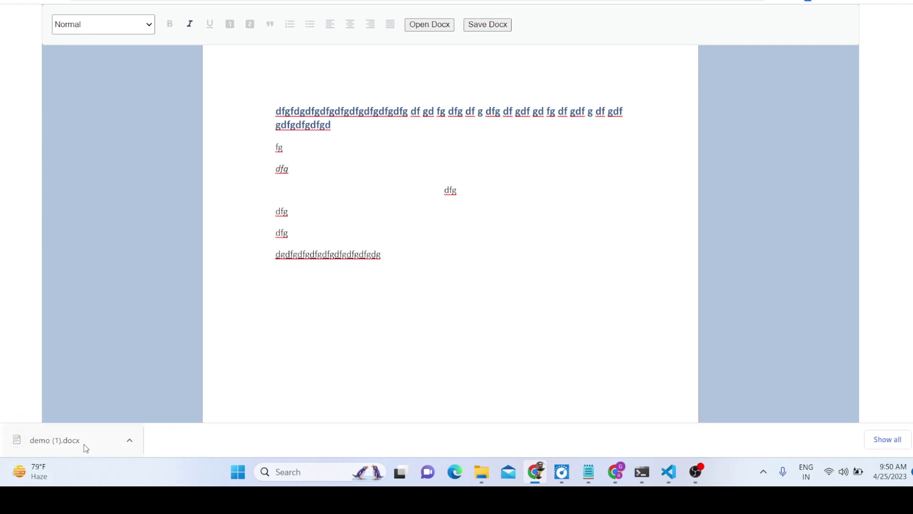
pyautogui.click(84, 443)
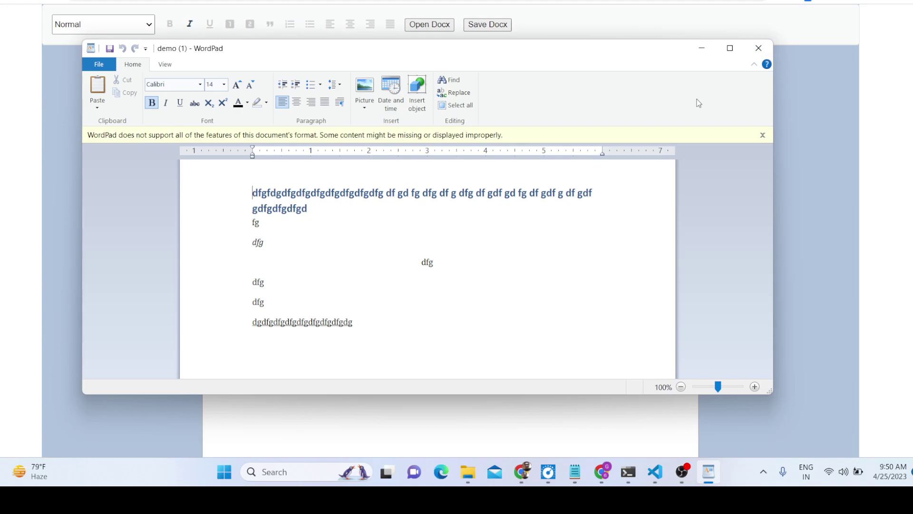
# Close WordPad and load the demo .docx file into the editor
pyautogui.click(759, 50)
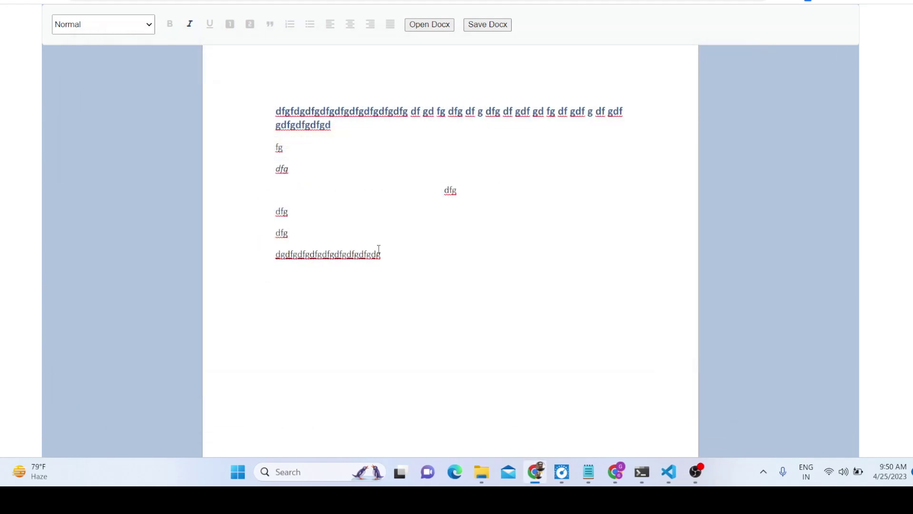
pyautogui.moveTo(398, 252); pyautogui.dragTo(275, 110)
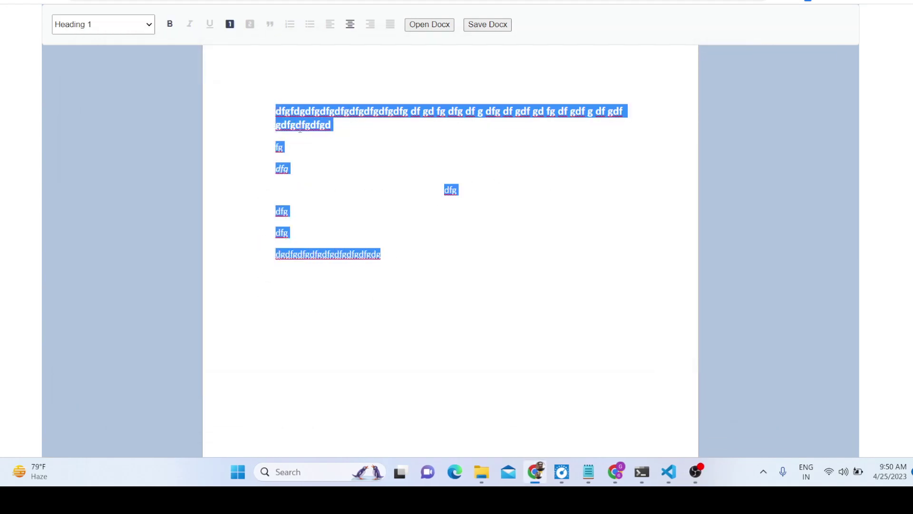
pyautogui.click(315, 144)
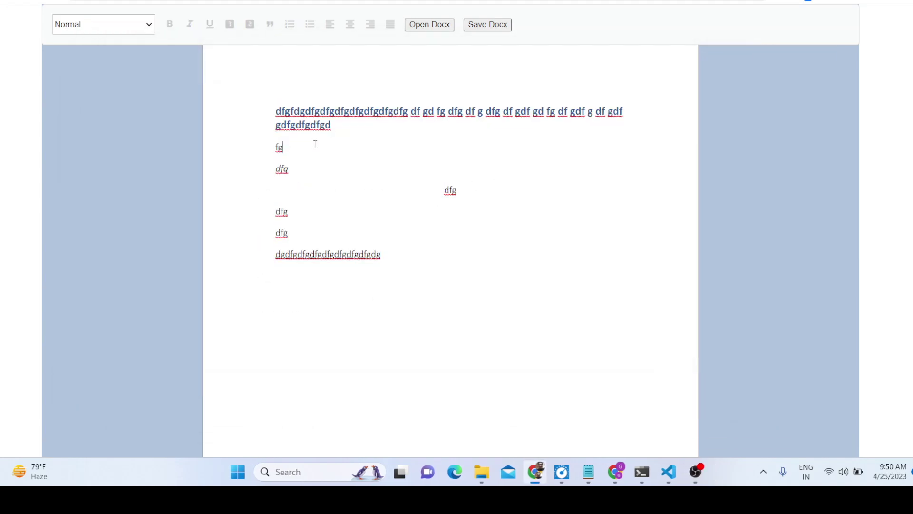
pyautogui.click(432, 28)
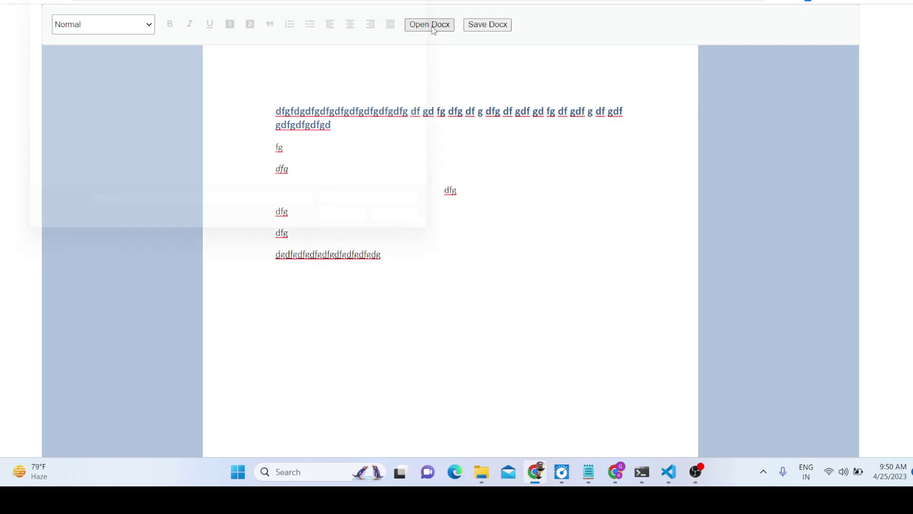
pyautogui.doubleClick(171, 95)
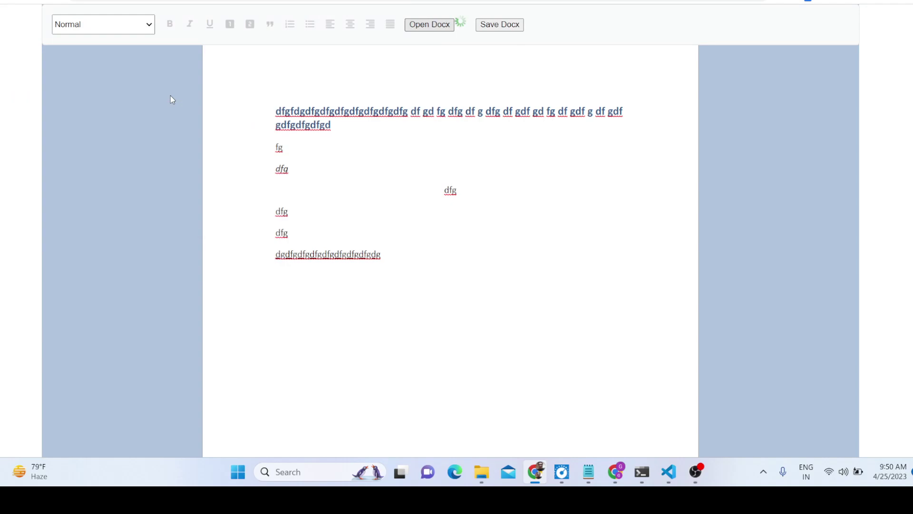
# Restyle the document's first line as Heading 3
pyautogui.moveTo(390, 171)
pyautogui.mouseDown()
pyautogui.moveTo(255, 97)
pyautogui.moveTo(523, 98)
pyautogui.mouseUp()
pyautogui.click(255, 97)
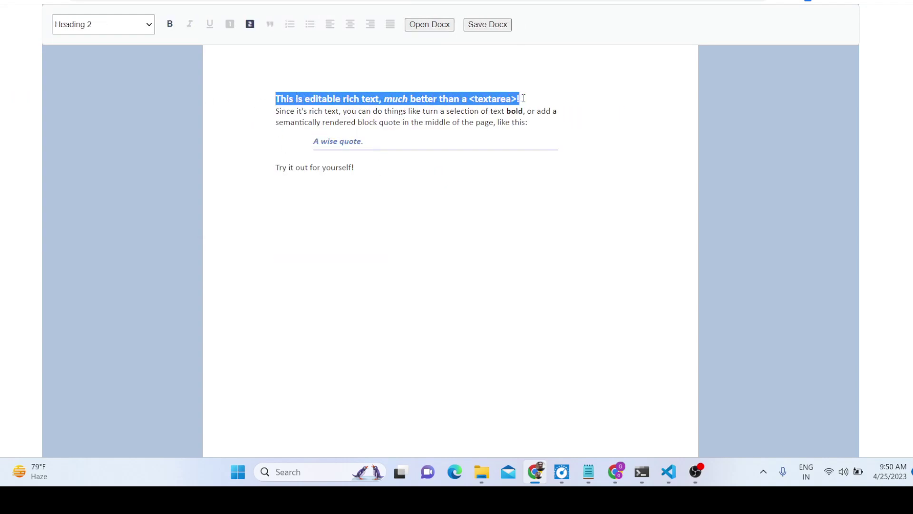
pyautogui.click(114, 24)
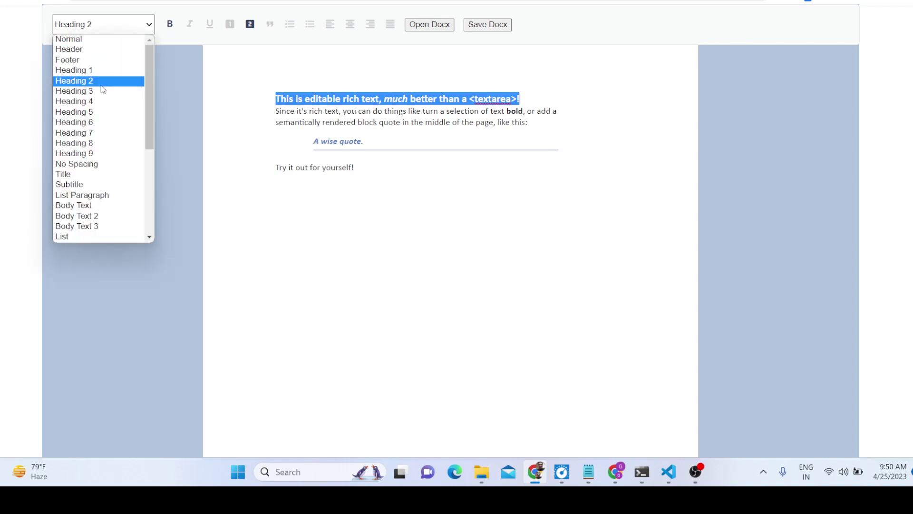
pyautogui.click(67, 90)
pyautogui.click(297, 136)
# Append lines 'gdfgdfgdfgdg' and 'dfg', then save as demo (2).docx
pyautogui.tripleClick(303, 125)
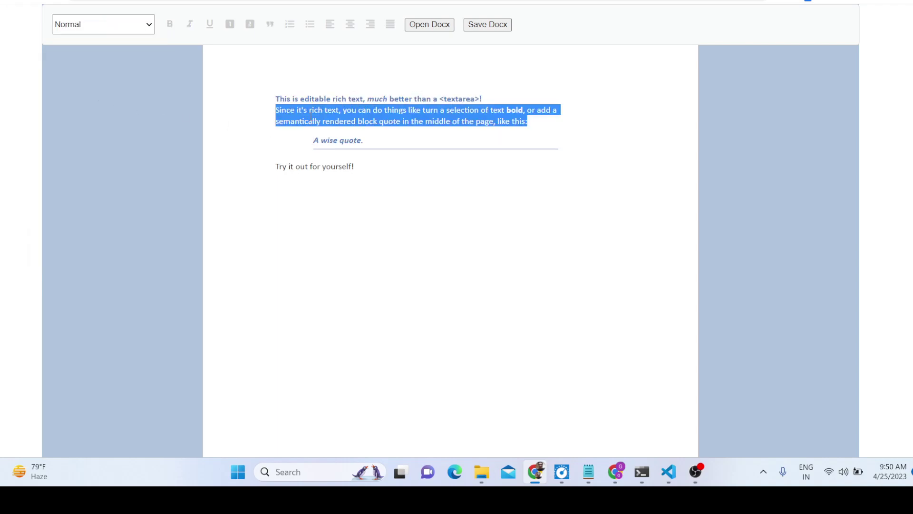
pyautogui.click(378, 156)
pyautogui.write('gdfgdfgdfg\x0cdg')
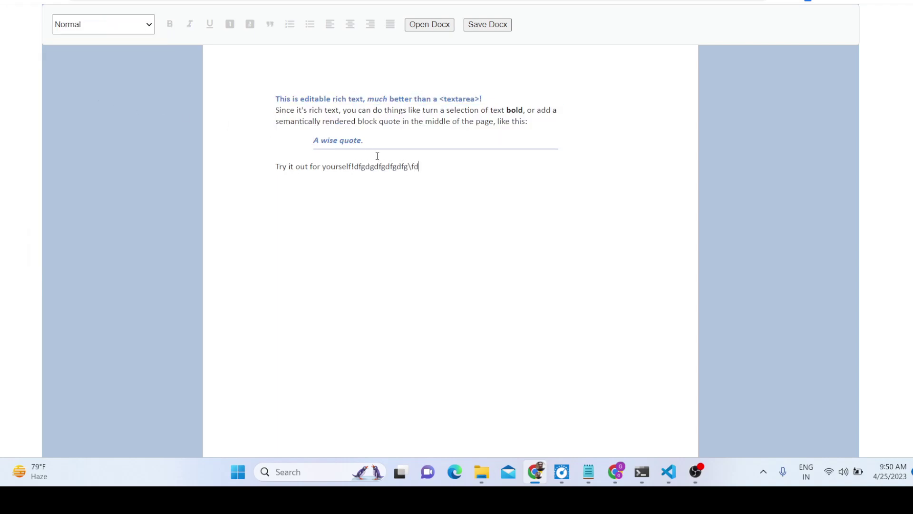
pyautogui.press('Return')
pyautogui.write('dfg')
pyautogui.press('Return')
pyautogui.write('dfg')
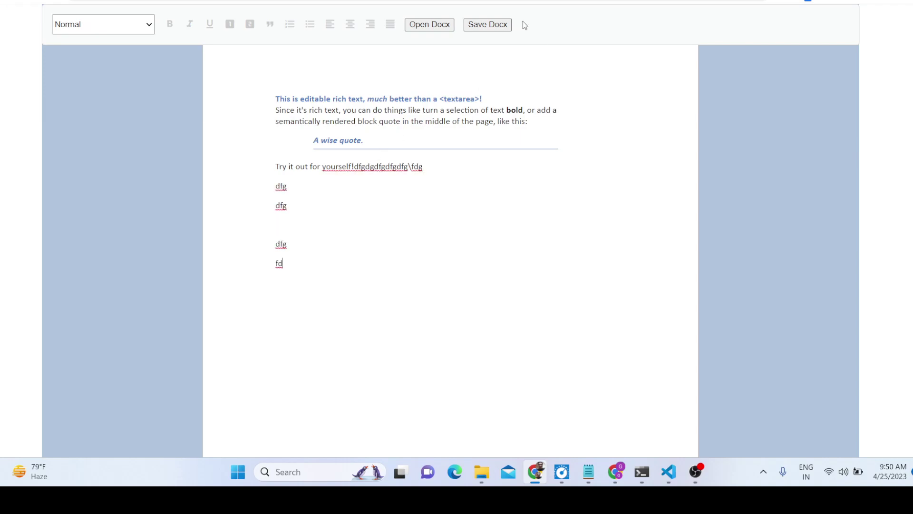
pyautogui.click(491, 27)
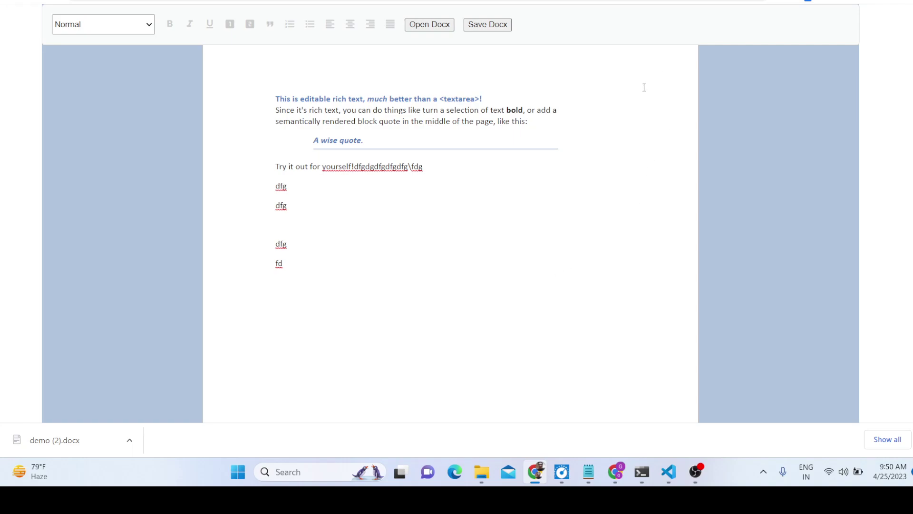
# Search Google for 'sample docx file' and download the demo.docx sample
pyautogui.hotkey('ctrl', 't')
pyautogui.write('goo')
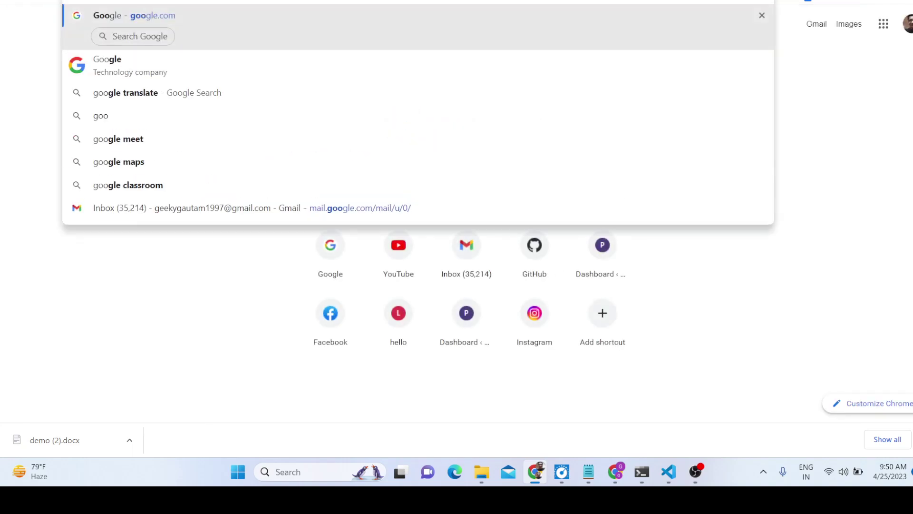
pyautogui.write('gle.co')
pyautogui.press('Return')
pyautogui.write('sample')
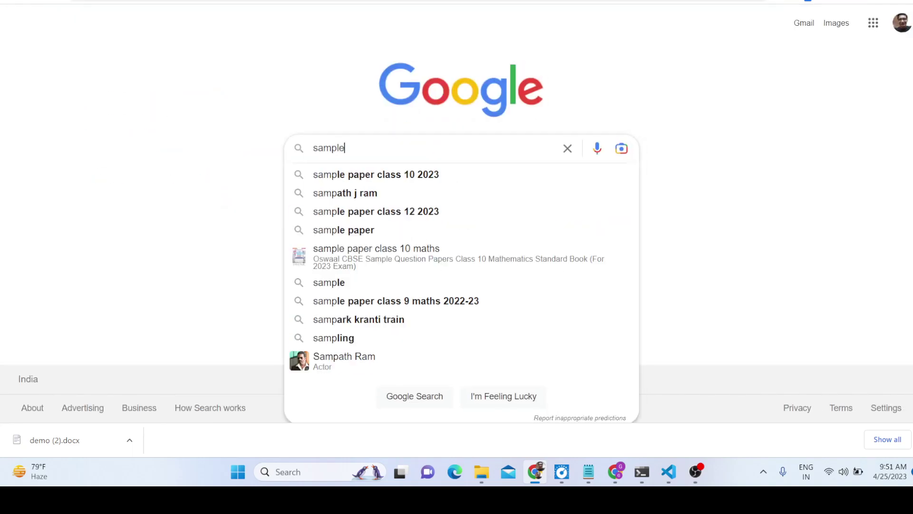
pyautogui.write(' docx file')
pyautogui.press('Return')
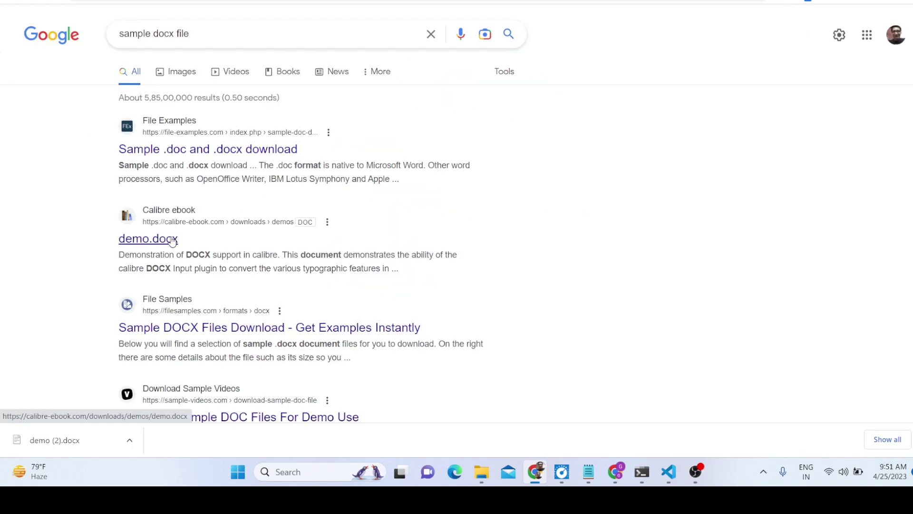
pyautogui.click(173, 240)
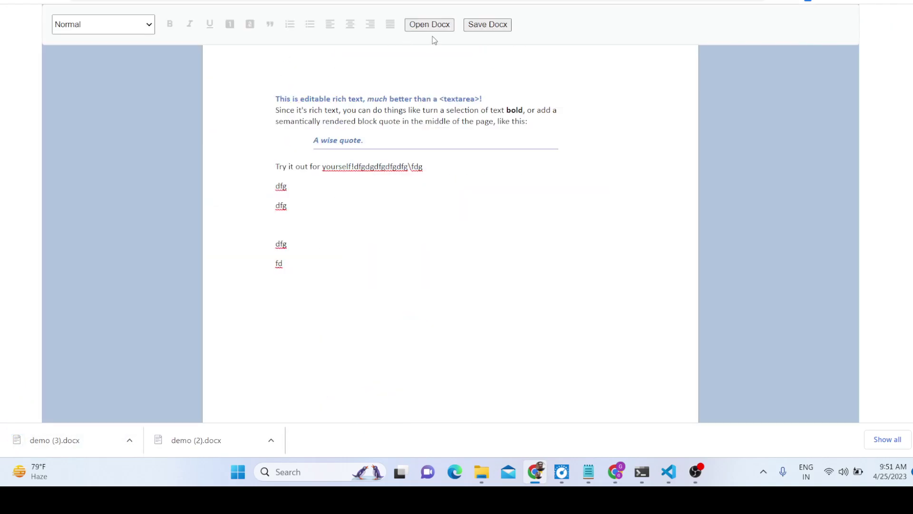
# Pick demo (3).docx in the Open Docx dialog, then select the editor's text
pyautogui.click(446, 26)
pyautogui.click(168, 112)
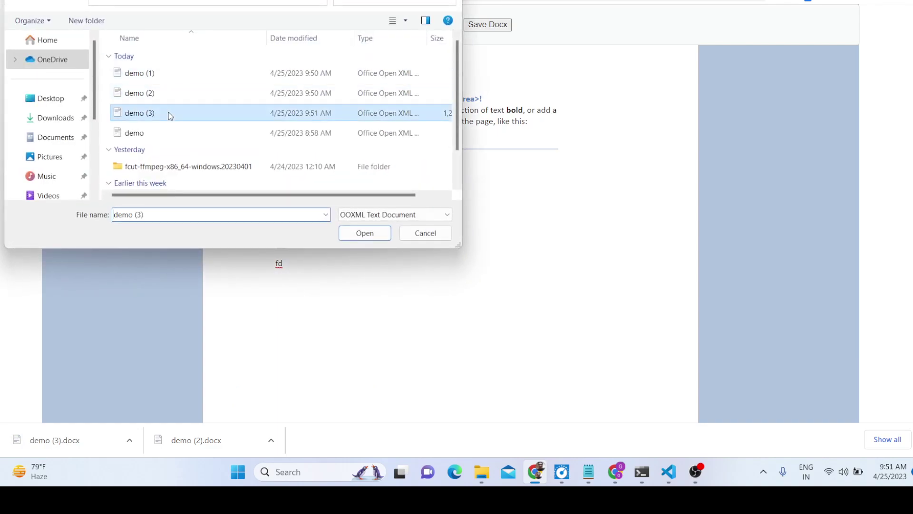
pyautogui.doubleClick(168, 112)
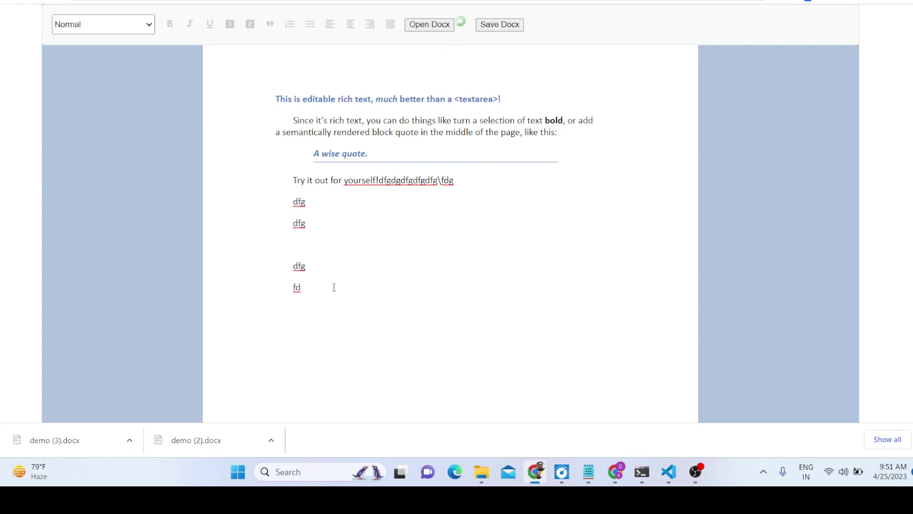
pyautogui.moveTo(333, 287); pyautogui.dragTo(274, 98)
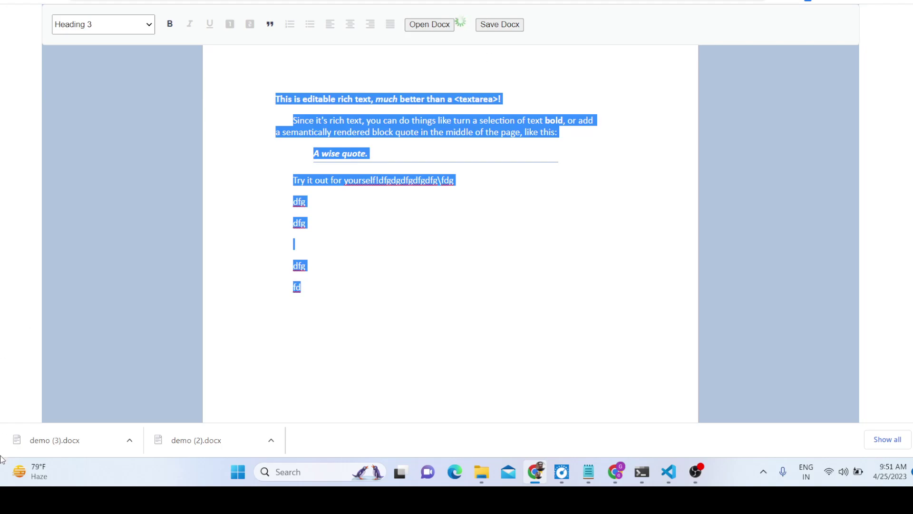
# Open demo (3).docx in WordPad, maximize the window and scroll through its contents
pyautogui.click(52, 440)
pyautogui.scroll(-5, 328, 290)
pyautogui.scroll(-5, 347, 279)
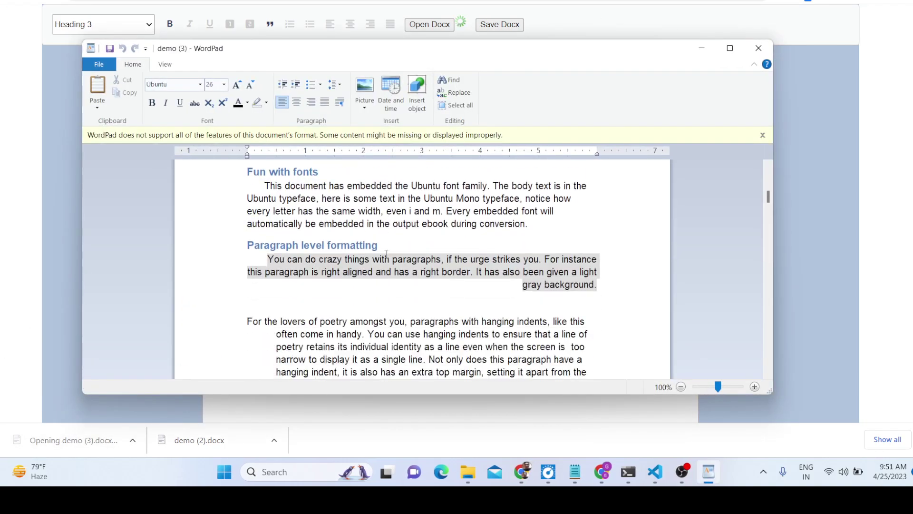
pyautogui.scroll(-5, 366, 266)
pyautogui.scroll(-5, 387, 254)
pyautogui.scroll(-5, 387, 254)
pyautogui.scroll(-5, 387, 254)
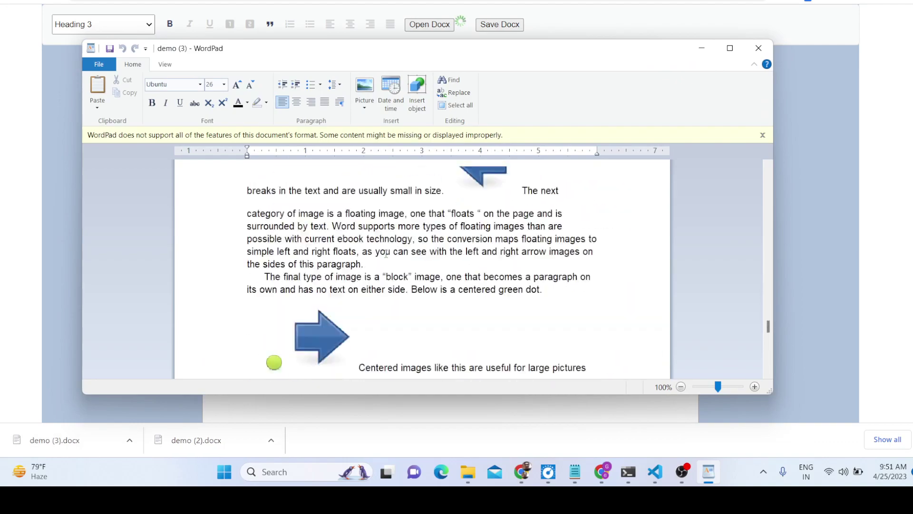
pyautogui.scroll(-5, 386, 254)
pyautogui.scroll(-5, 386, 253)
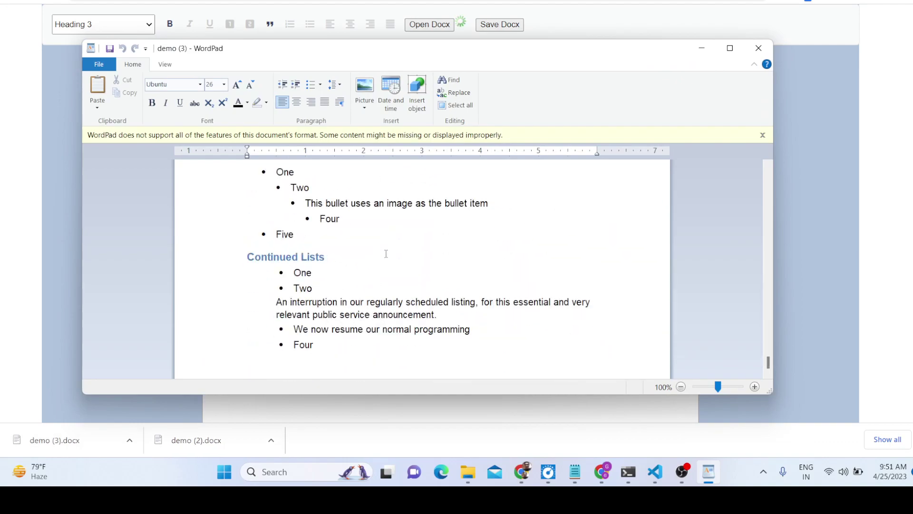
pyautogui.click(730, 48)
pyautogui.scroll(5, 503, 330)
pyautogui.scroll(5, 503, 329)
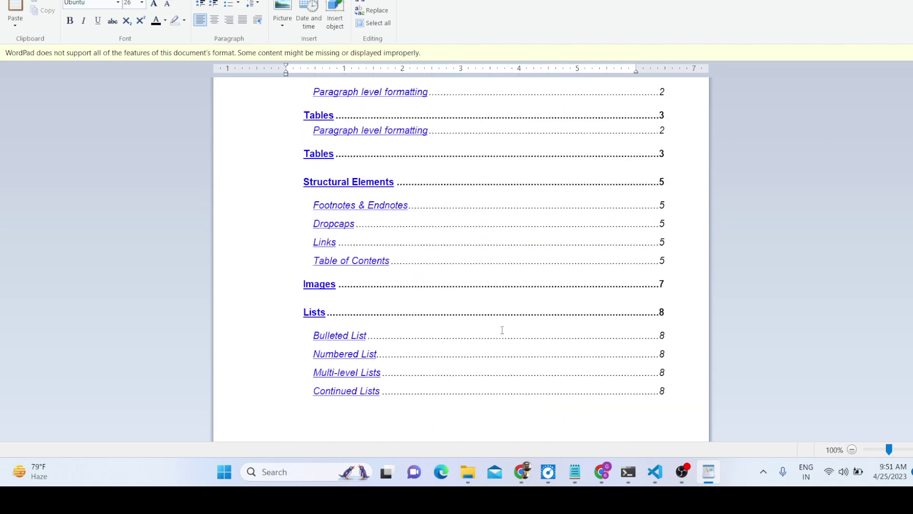
pyautogui.scroll(5, 503, 330)
pyautogui.scroll(5, 502, 330)
pyautogui.scroll(5, 502, 330)
pyautogui.scroll(5, 502, 330)
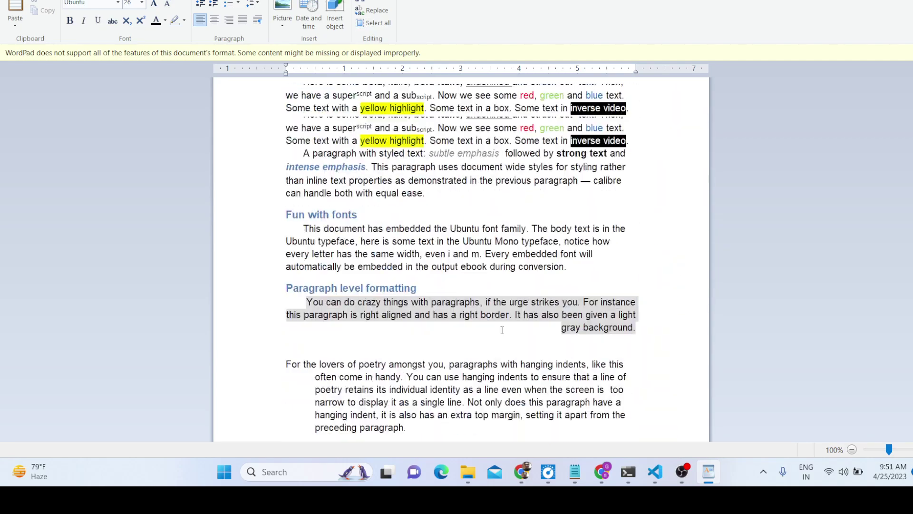
pyautogui.scroll(5, 503, 330)
# Return to Chrome, reload the editor page and bring up the Open Docx file prompt
pyautogui.hotkey('alt', 'Tab')
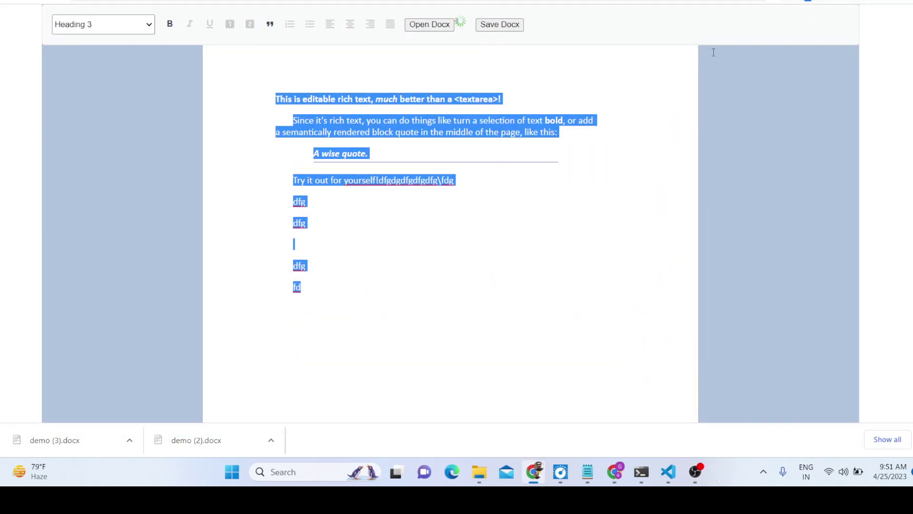
pyautogui.click(436, 73)
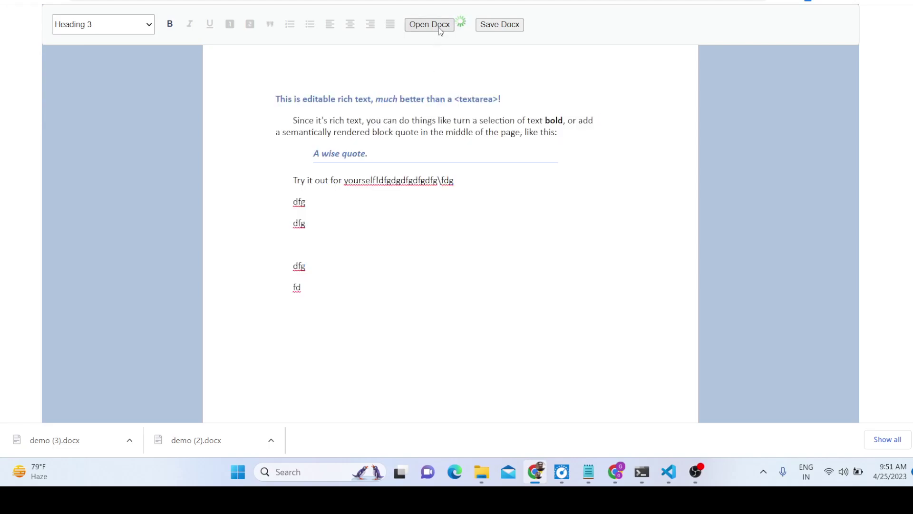
pyautogui.click(195, 1)
pyautogui.press('Return')
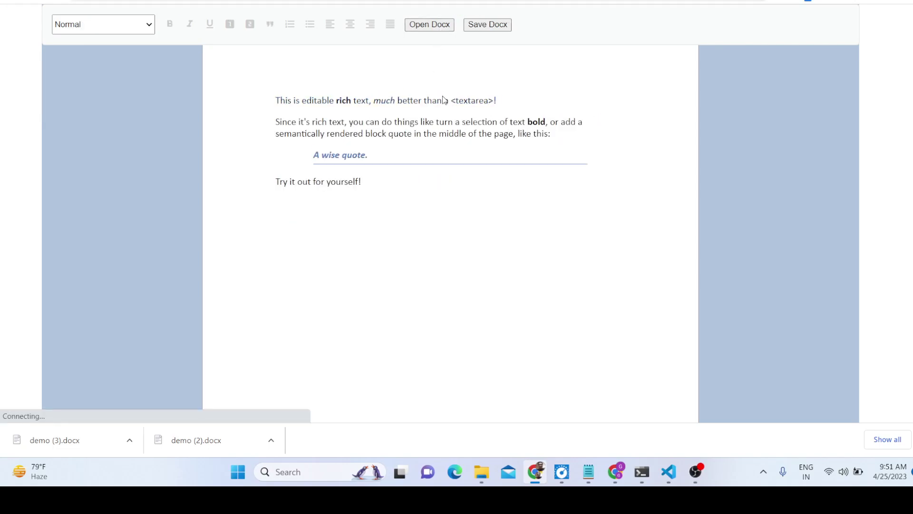
pyautogui.click(433, 25)
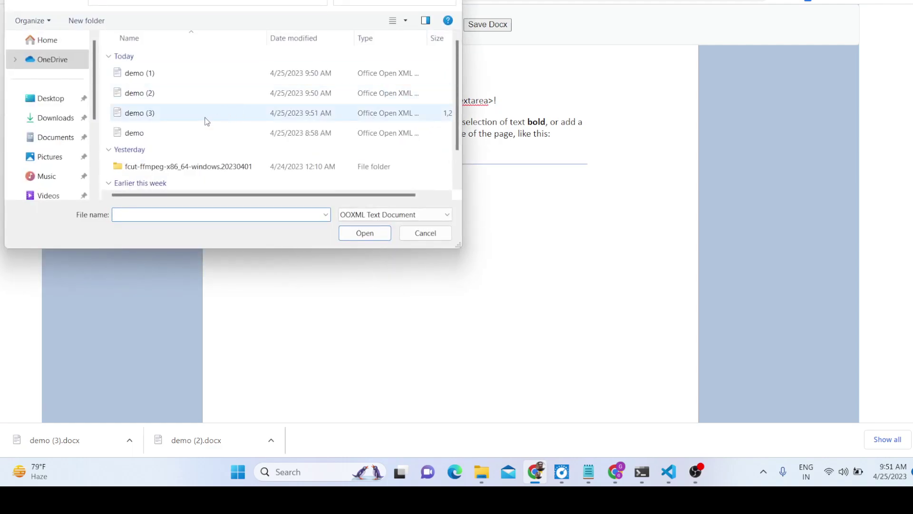
# Load demo (3).docx into the editor
pyautogui.doubleClick(180, 128)
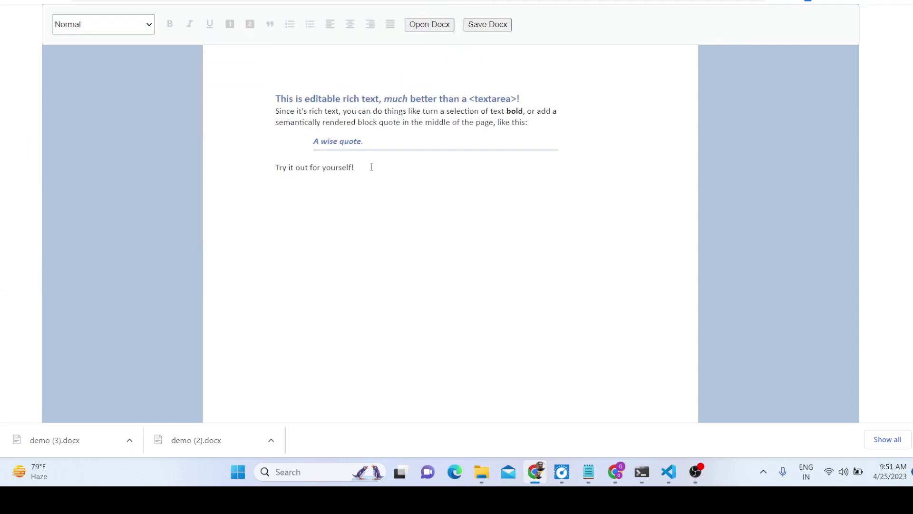
pyautogui.hotkey('ctrl', 'a')
pyautogui.click(379, 127)
# Add four block-quote filler lines after the existing quote
pyautogui.click(403, 143)
pyautogui.write('dfgfdgd')
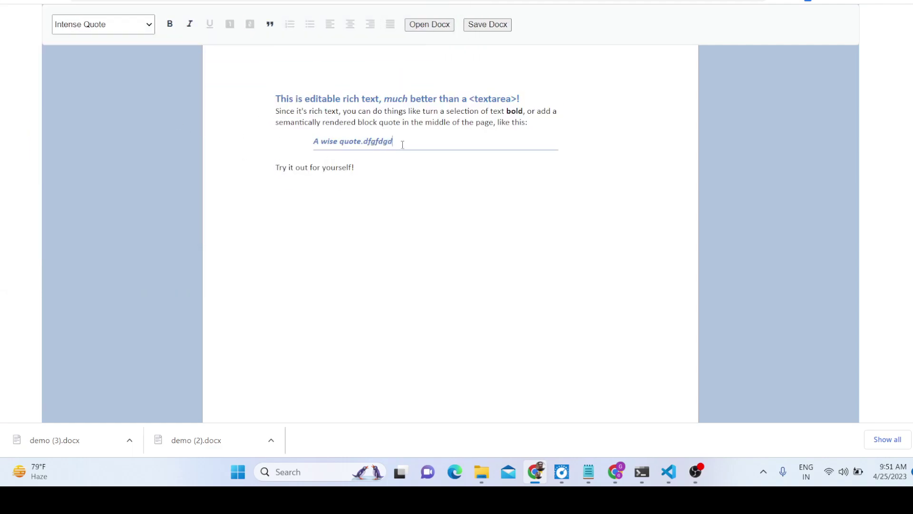
pyautogui.write('fgdfgdfgdfgdfg')
pyautogui.press('Return')
pyautogui.write('dfg dfg df')
pyautogui.press('Return')
pyautogui.write('gdfgdg')
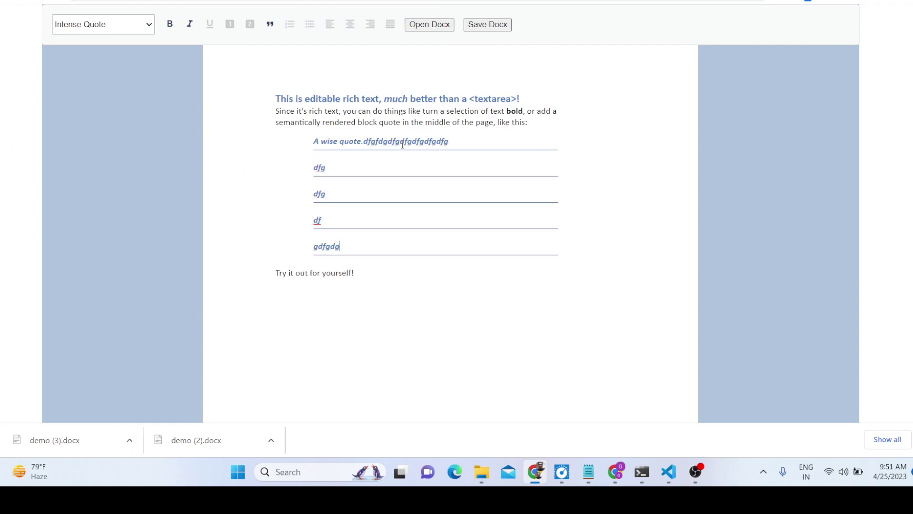
pyautogui.write('dfgfdg')
pyautogui.press('Return')
pyautogui.write('fdg dfg d')
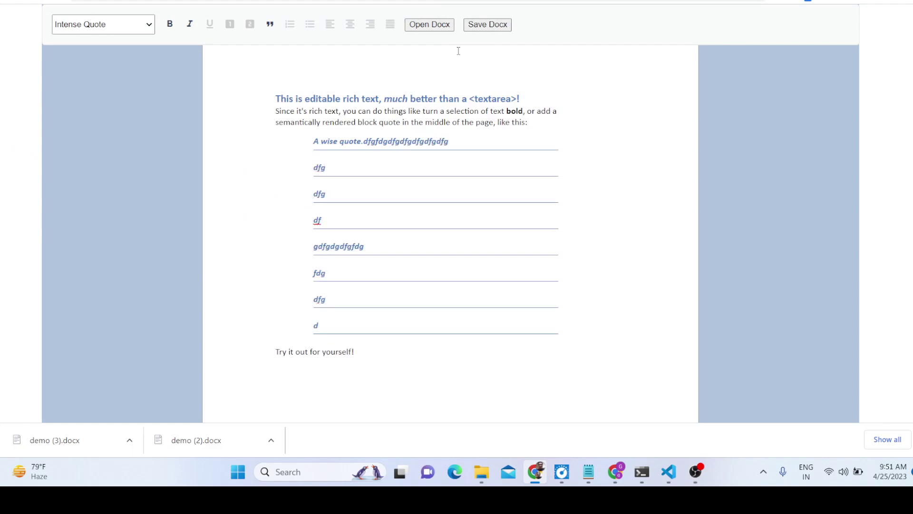
# Add a numbered list item with 'dfg' filler text
pyautogui.click(290, 24)
pyautogui.write('dfgdfgdfgdfgd')
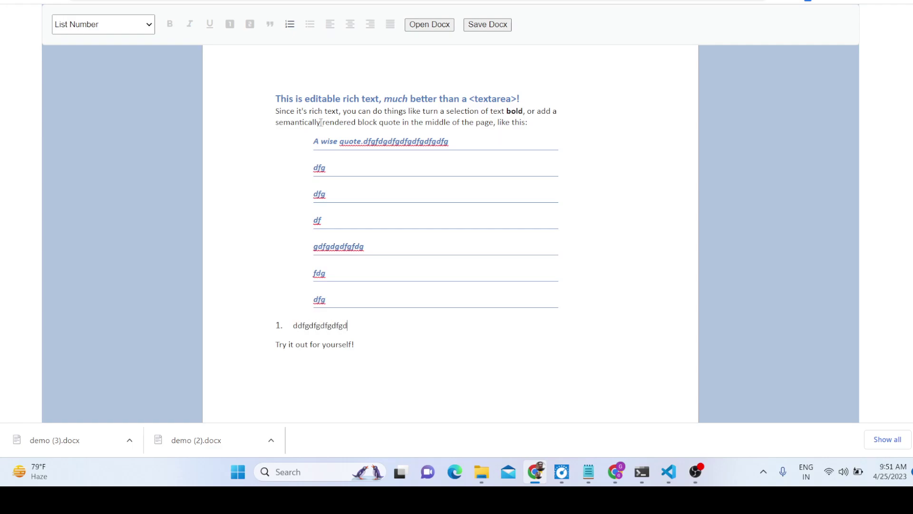
pyautogui.write('fg dfg bfdg dfg df')
pyautogui.scroll(-2, 313, 166)
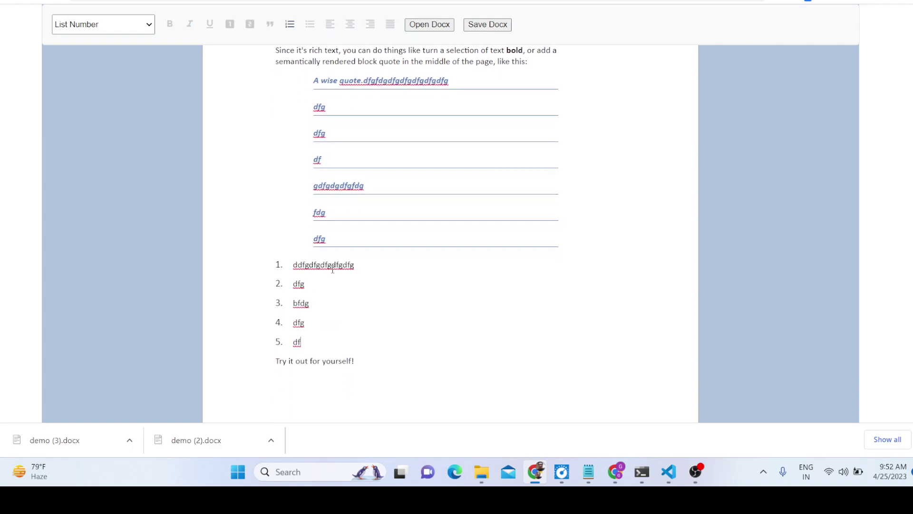
pyautogui.scroll(-3, 329, 247)
pyautogui.write('dfg dfg dfg')
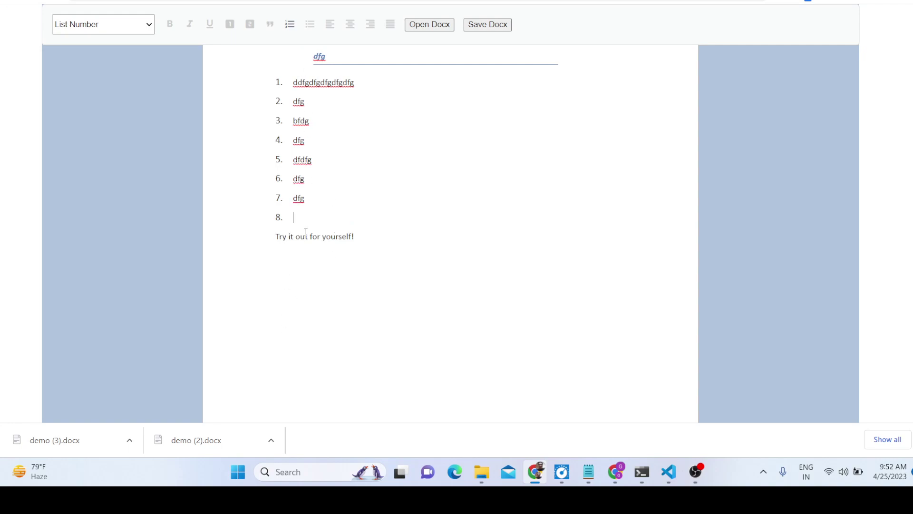
pyautogui.press('Return')
pyautogui.press('Return')
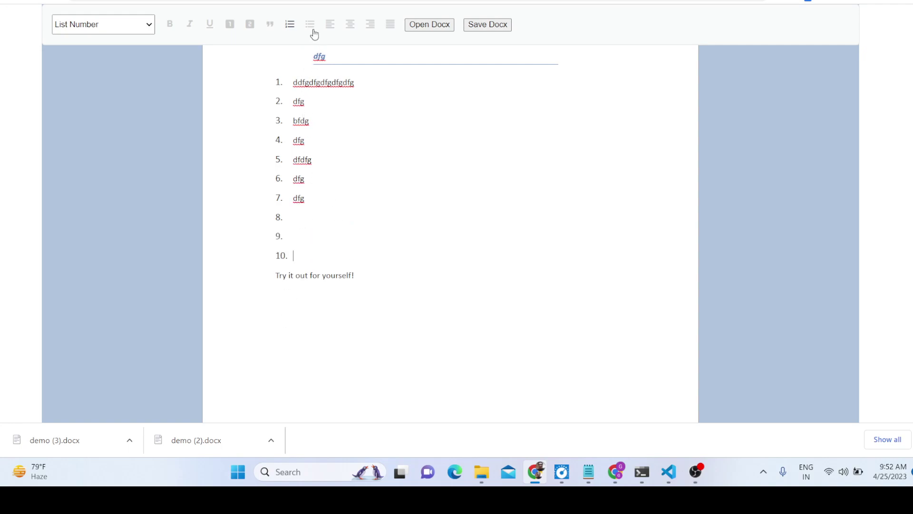
# Add two bullet entries 'sdfsdfsdfsdfs' and 'df sd fs df sd f'
pyautogui.click(309, 25)
pyautogui.write('sdfsdfsdfsdfs')
pyautogui.press('Return')
pyautogui.write('d')
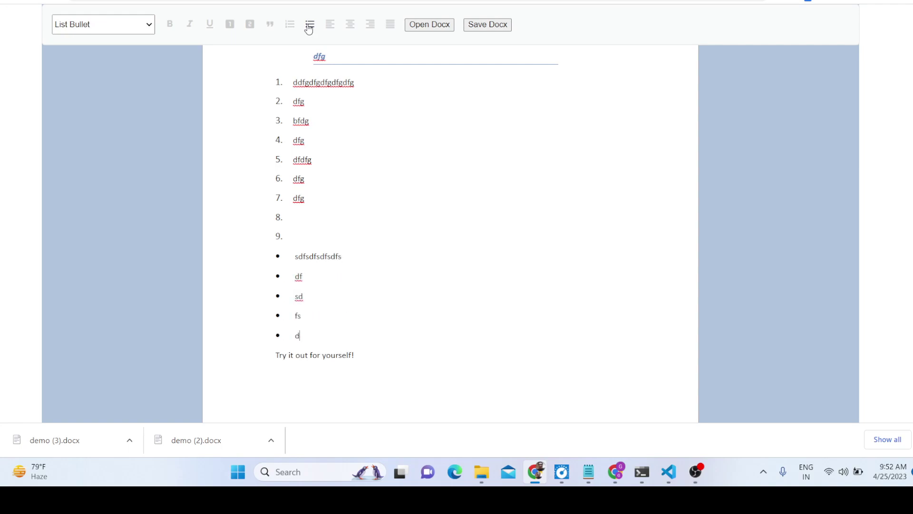
pyautogui.write('f sd fs df sd f')
# Type 'sd fs df sd' at the end of the heading
pyautogui.scroll(5, 419, 137)
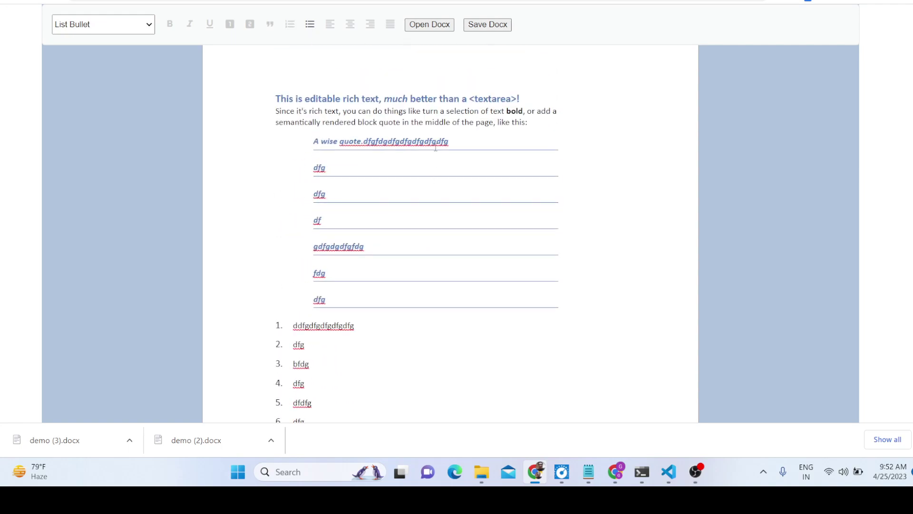
pyautogui.scroll(3, 435, 148)
pyautogui.click(558, 220)
pyautogui.write('s')
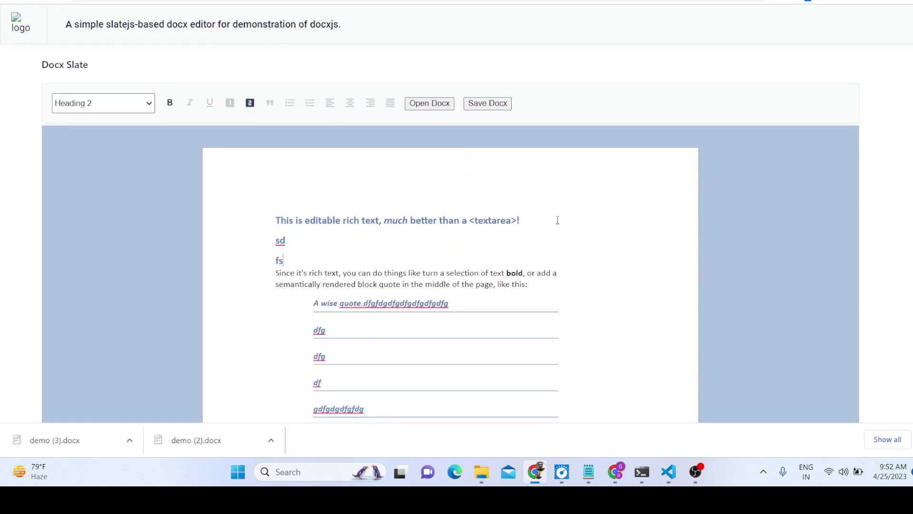
pyautogui.write('d fs df sd')
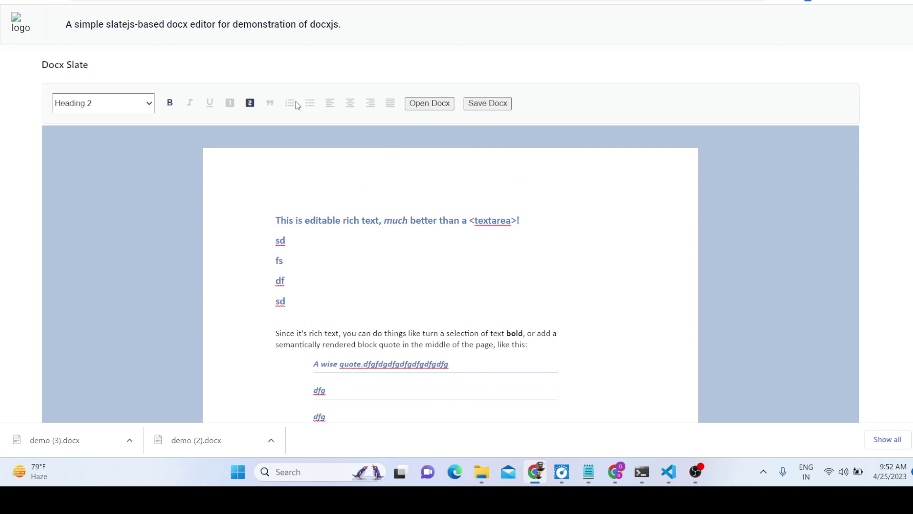
pyautogui.scroll(-1, 230, 82)
pyautogui.scroll(1, 230, 81)
pyautogui.scroll(-4, 399, 182)
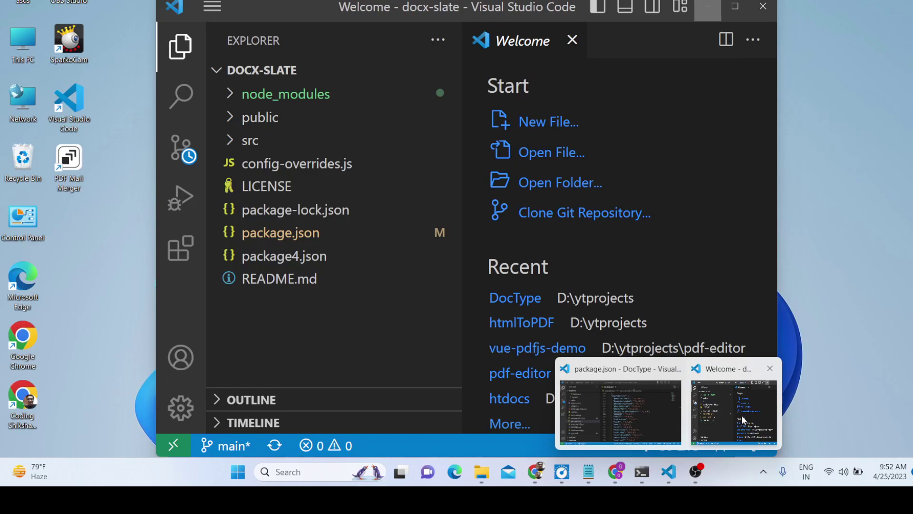
# Open package.json in maximized VS Code and highlight the file-saver dependency
pyautogui.moveTo(668, 472)
pyautogui.click(726, 427)
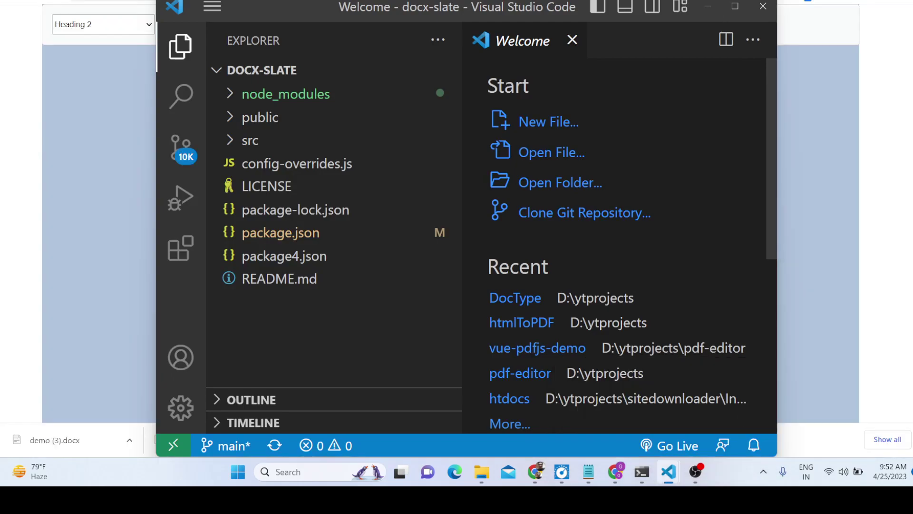
pyautogui.click(734, 7)
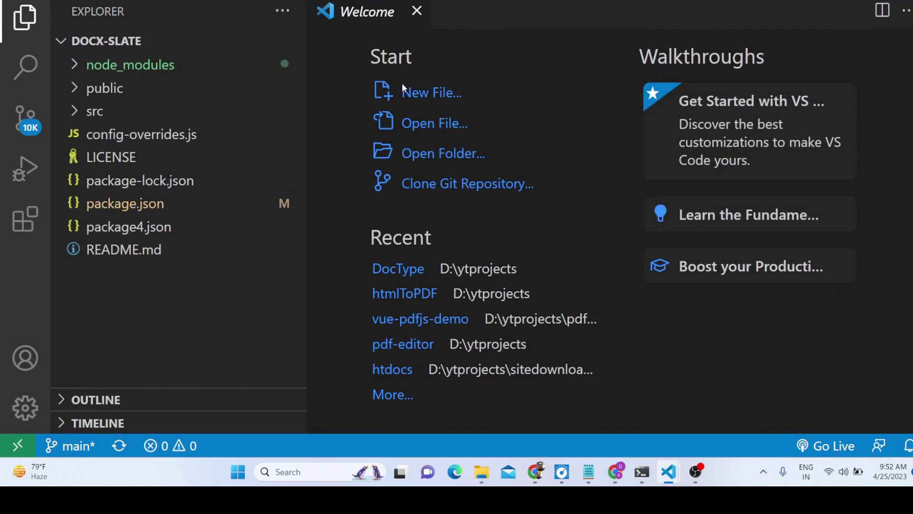
pyautogui.click(128, 212)
pyautogui.scroll(-4, 494, 283)
pyautogui.scroll(-2, 495, 283)
pyautogui.scroll(-1, 495, 283)
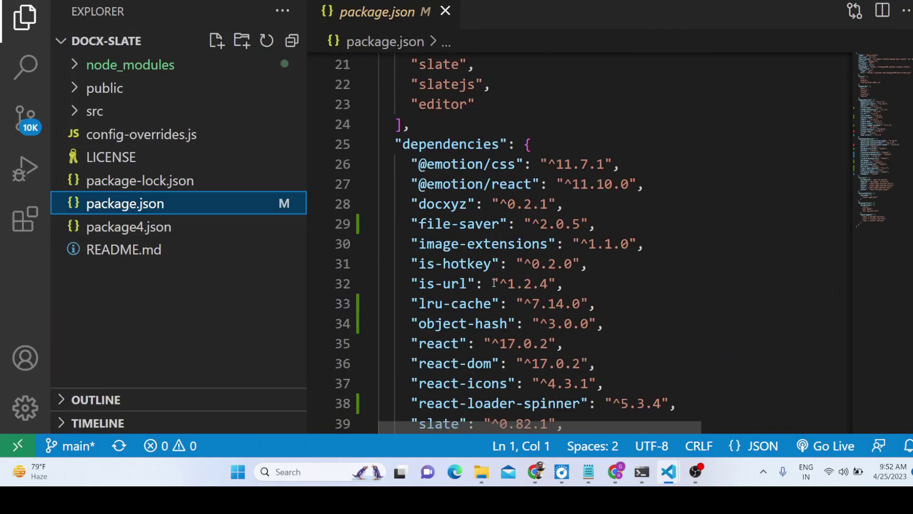
pyautogui.scroll(-2, 480, 266)
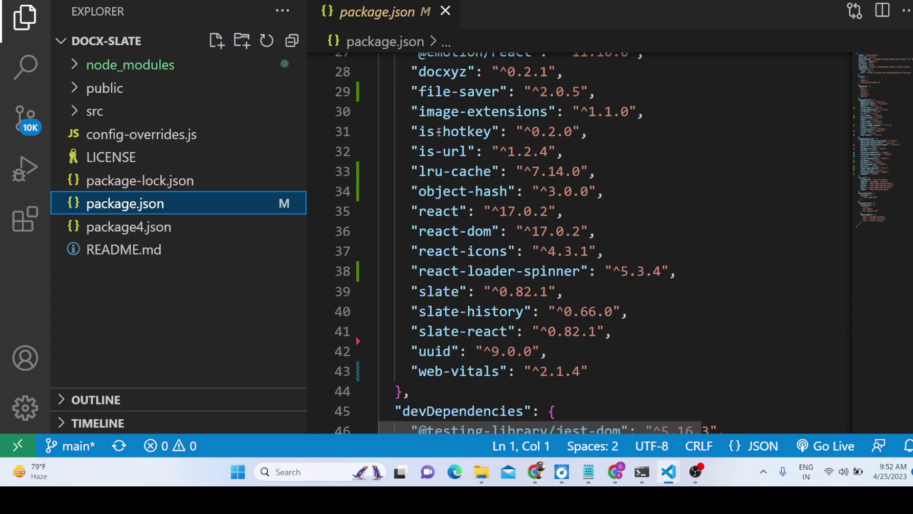
pyautogui.moveTo(418, 92); pyautogui.dragTo(492, 91)
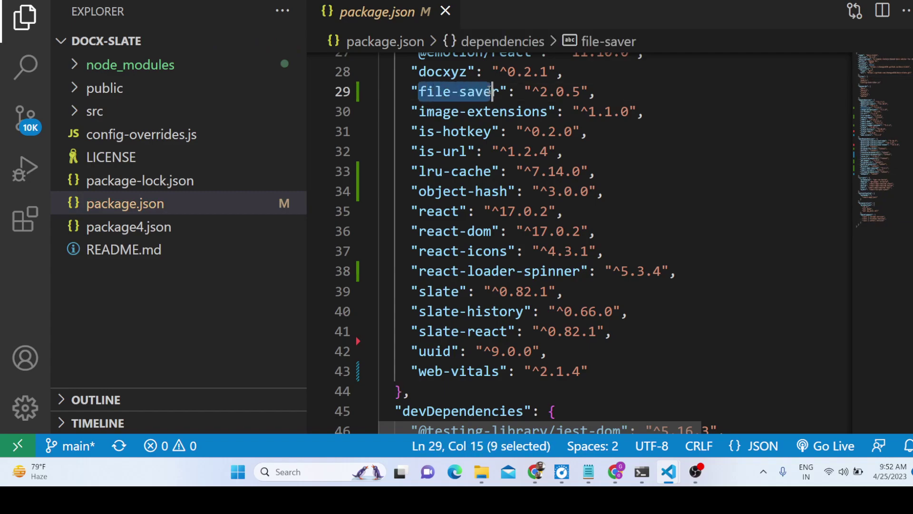
pyautogui.scroll(1, 495, 93)
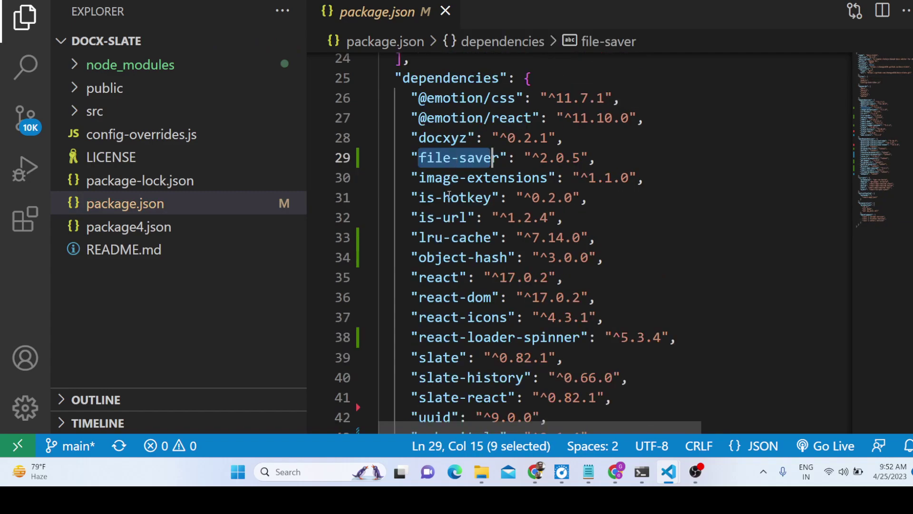
# Expand src/docx and read through docxContext.js
pyautogui.click(96, 111)
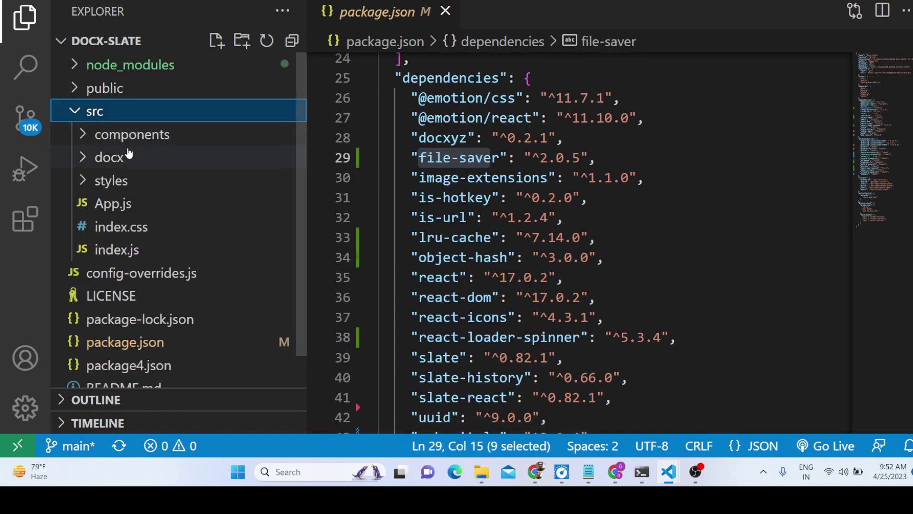
pyautogui.click(129, 160)
pyautogui.click(138, 203)
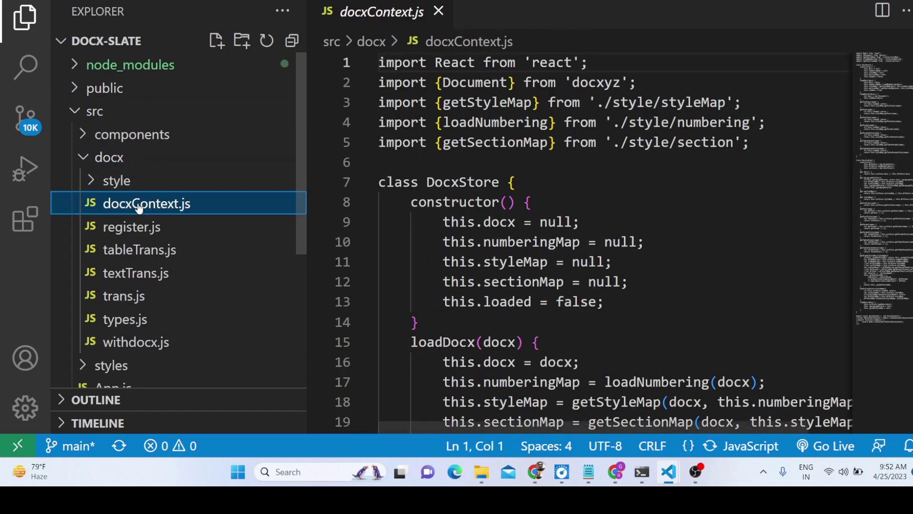
pyautogui.scroll(5, 542, 274)
pyautogui.scroll(2, 542, 275)
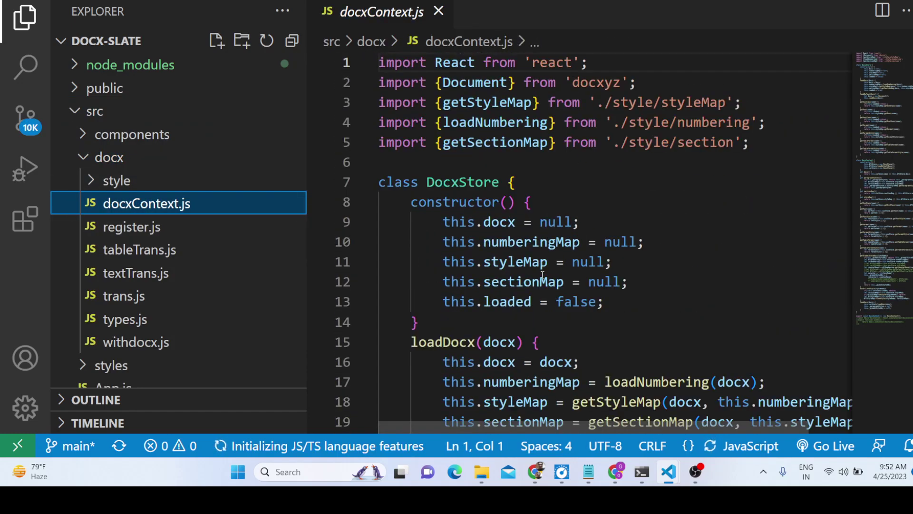
pyautogui.click(179, 226)
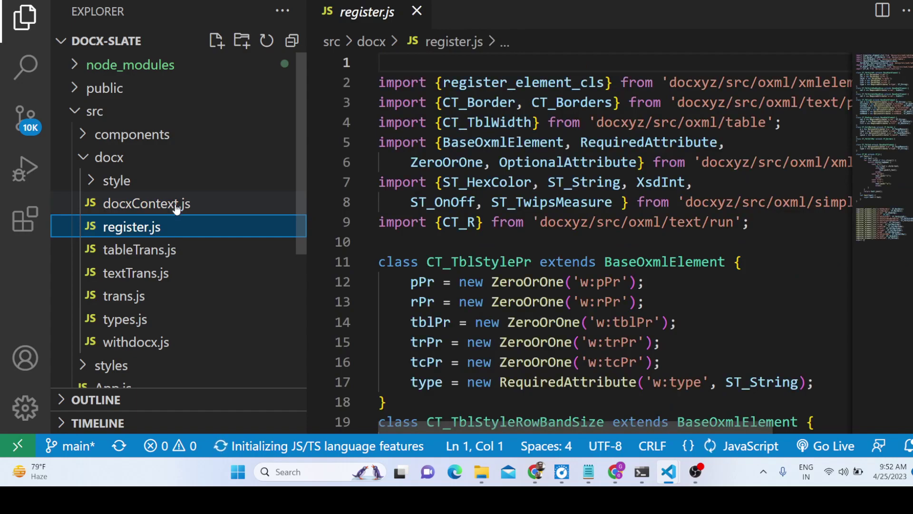
pyautogui.click(183, 203)
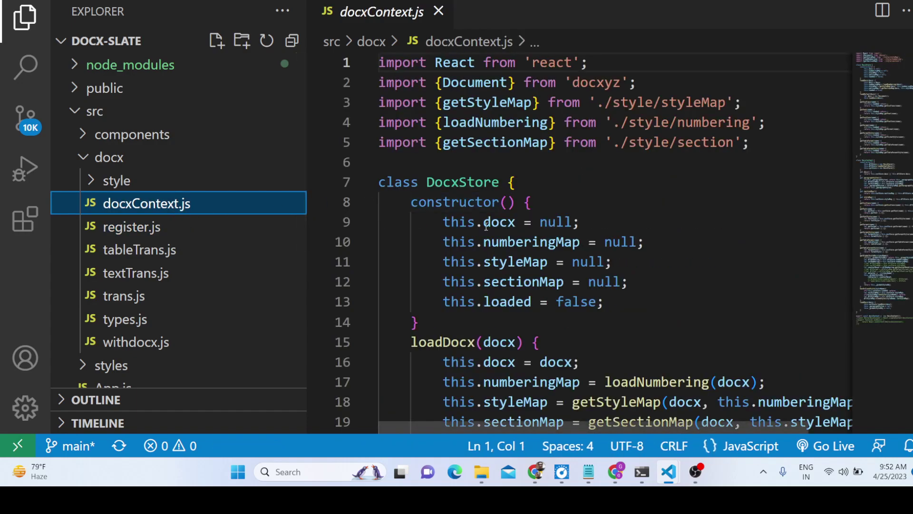
pyautogui.scroll(-4, 486, 226)
pyautogui.scroll(-4, 486, 227)
pyautogui.scroll(-3, 486, 226)
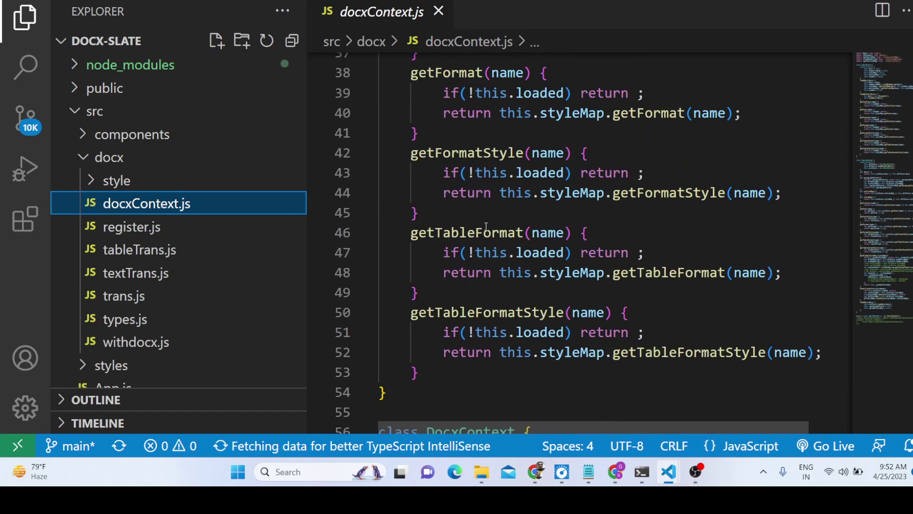
pyautogui.scroll(-2, 486, 227)
pyautogui.scroll(-2, 486, 226)
# Browse register.js, tableTrans.js, textTrans.js, trans.js and types.js
pyautogui.click(190, 228)
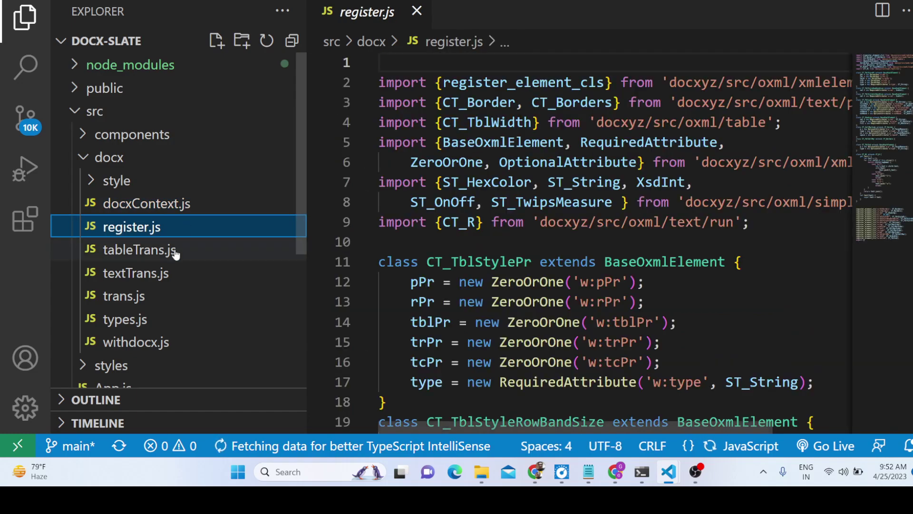
pyautogui.click(175, 251)
pyautogui.click(173, 272)
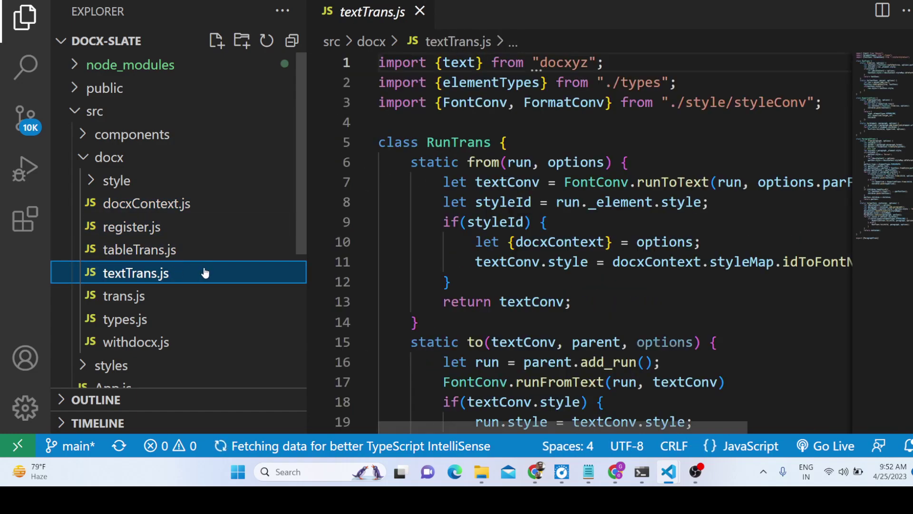
pyautogui.scroll(-4, 486, 265)
pyautogui.scroll(-4, 486, 265)
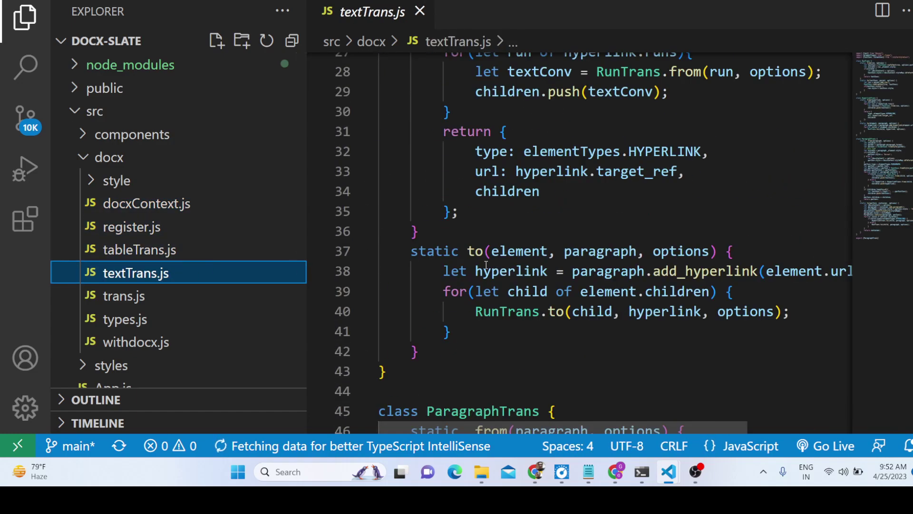
pyautogui.click(119, 298)
pyautogui.scroll(-4, 665, 202)
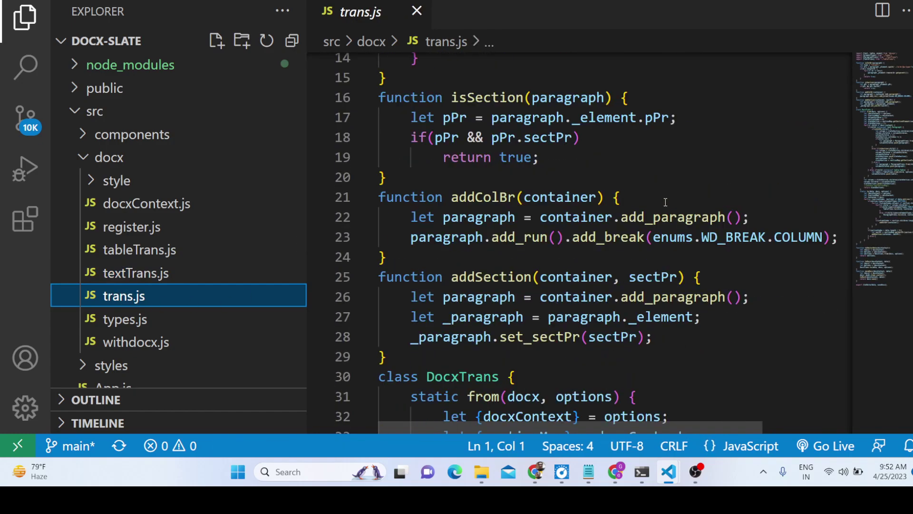
pyautogui.click(204, 319)
pyautogui.scroll(-4, 200, 326)
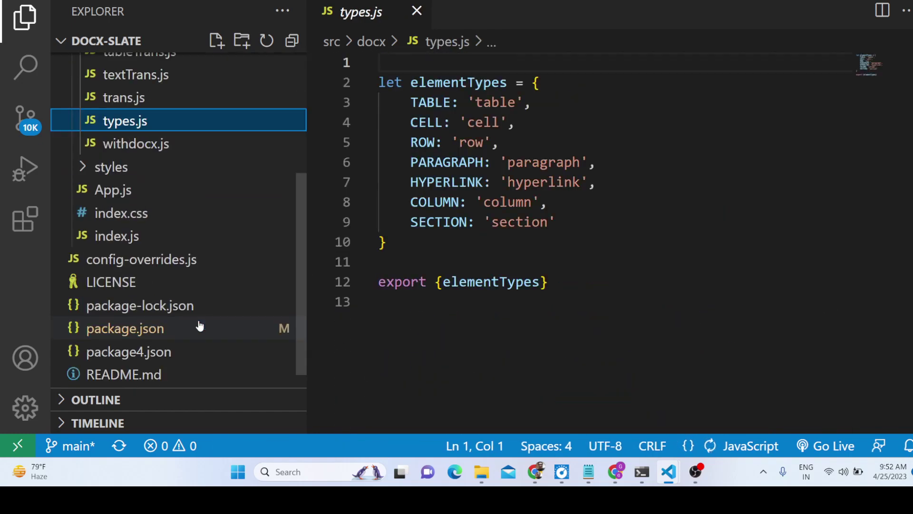
pyautogui.scroll(4, 286, 286)
pyautogui.click(224, 202)
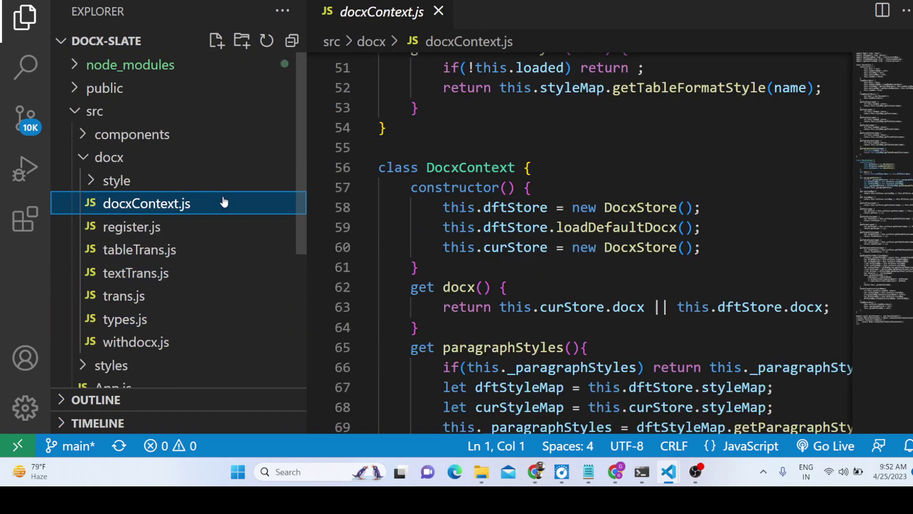
# Switch back to the DOCX editor in Chrome
pyautogui.click(544, 468)
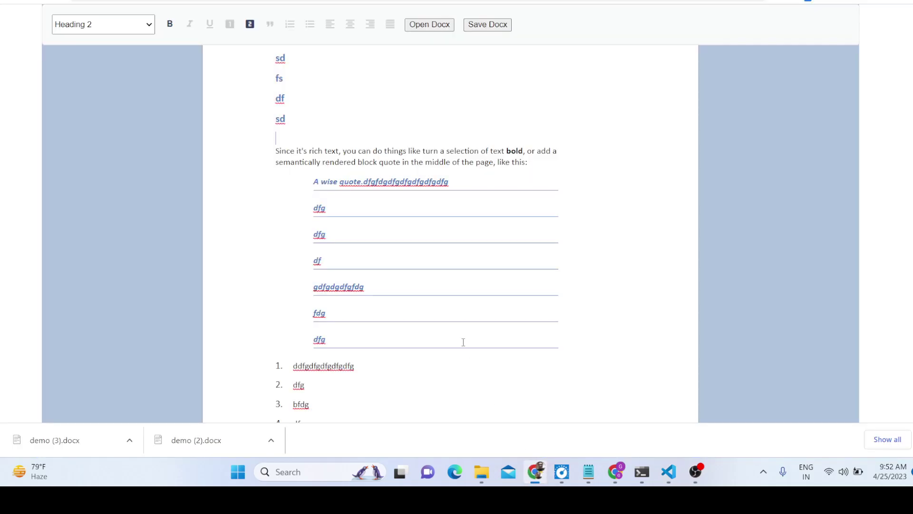
pyautogui.scroll(4, 444, 251)
pyautogui.scroll(-5, 659, 333)
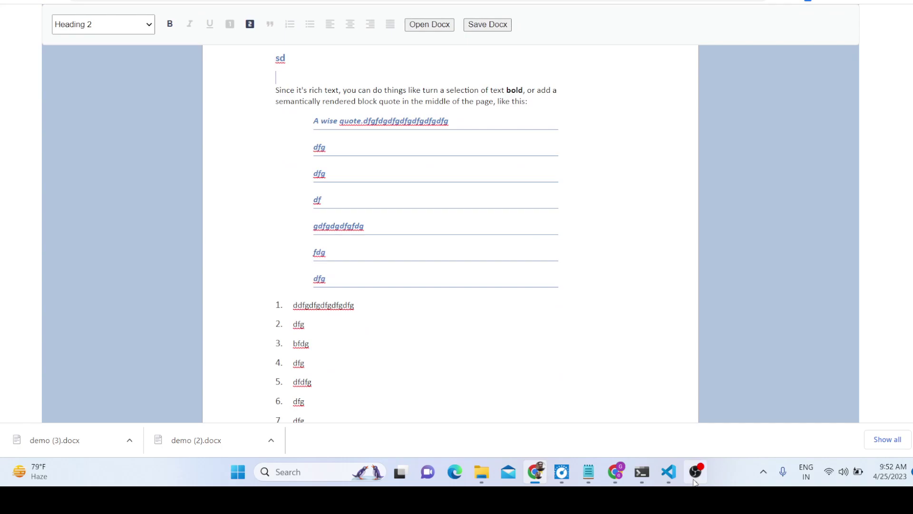